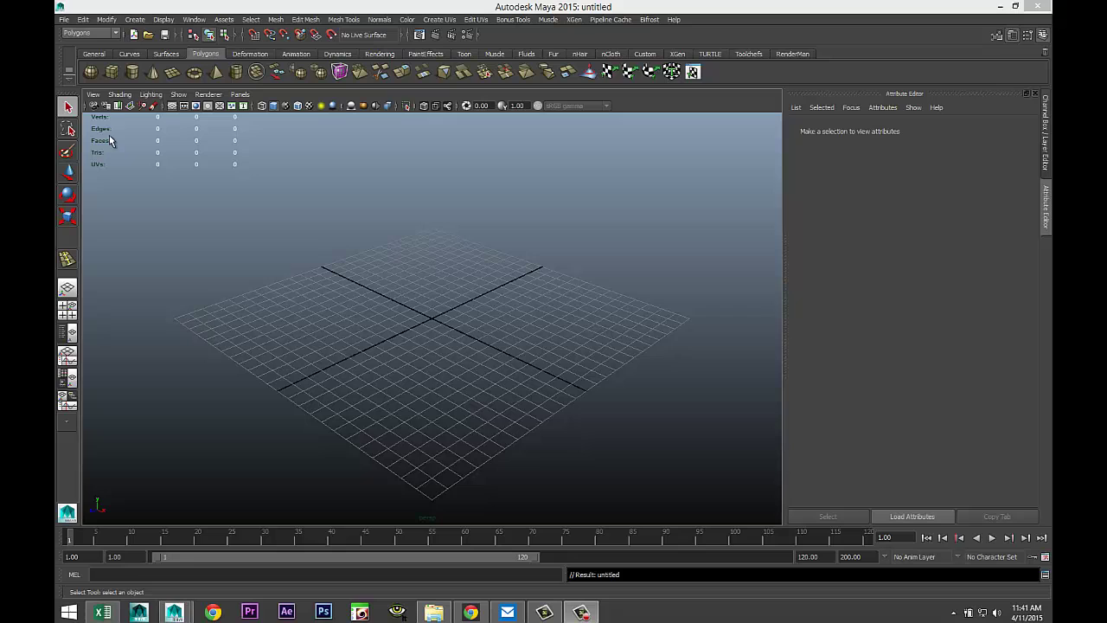
# Create a wide, shallow polygon cube covering most of the grid and delete its top face to leave an open box.
pyautogui.click(112, 72)
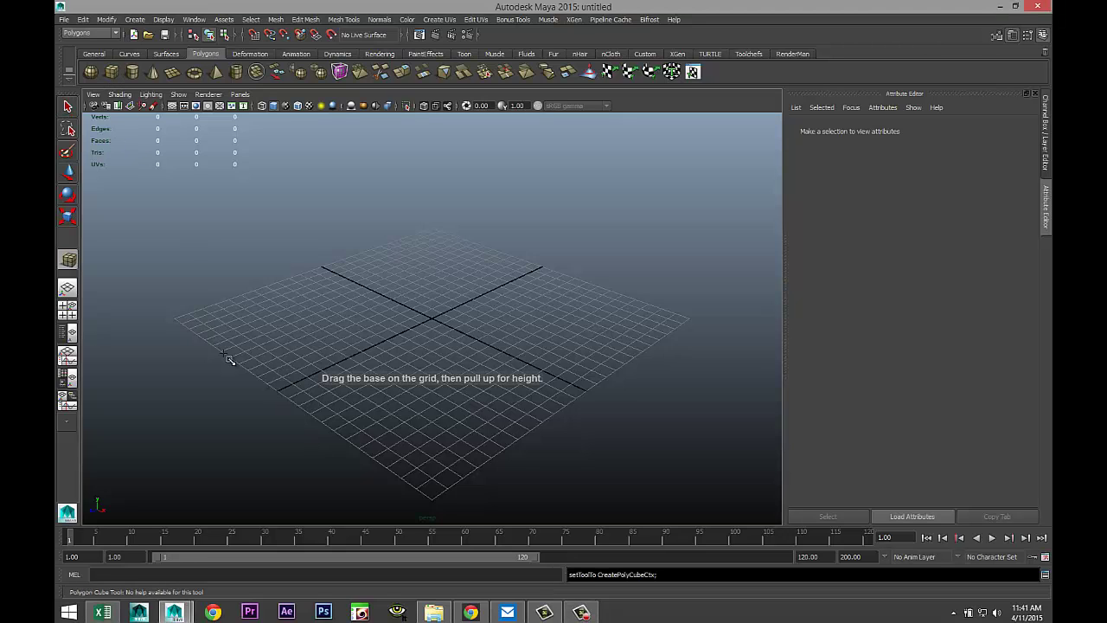
pyautogui.moveTo(227, 356); pyautogui.dragTo(706, 344)
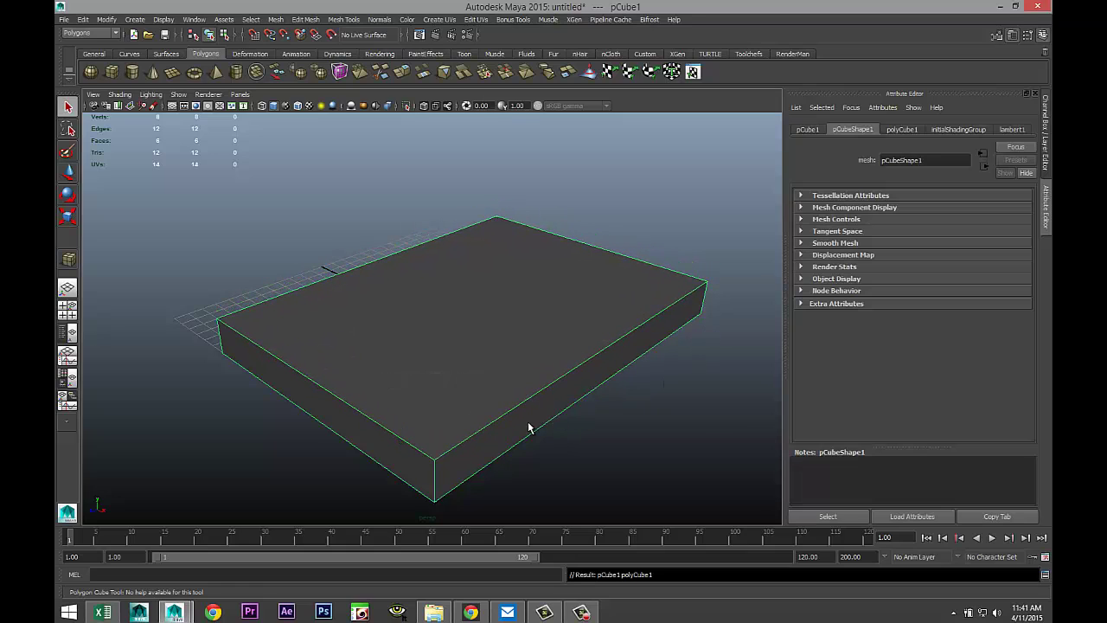
pyautogui.moveTo(463, 312); pyautogui.dragTo(467, 336, button='right')
pyautogui.click(488, 321)
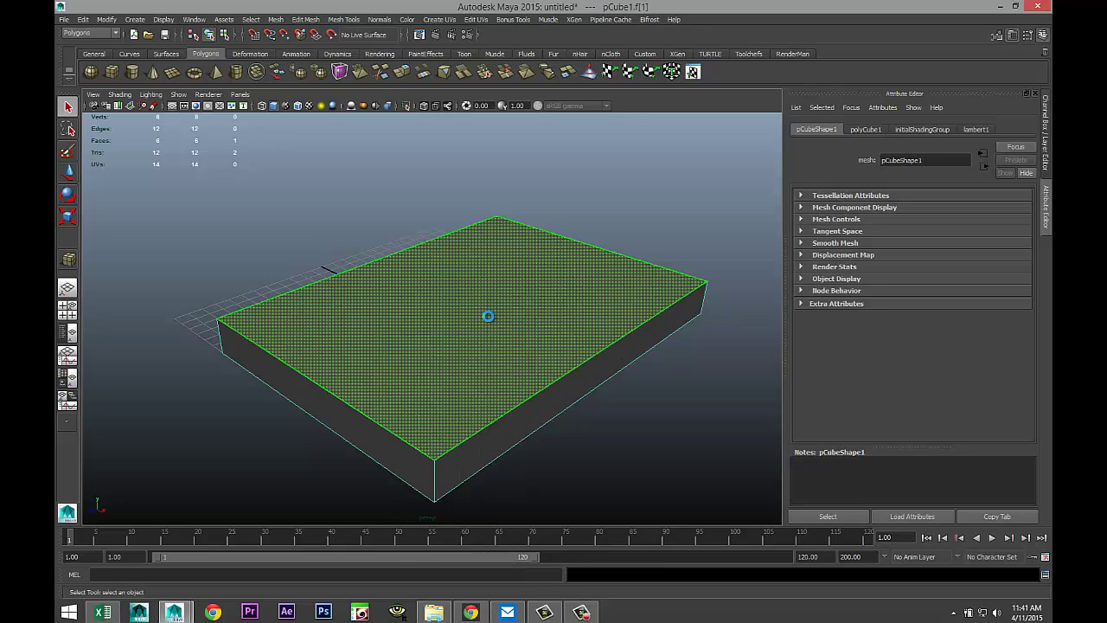
pyautogui.press('Delete')
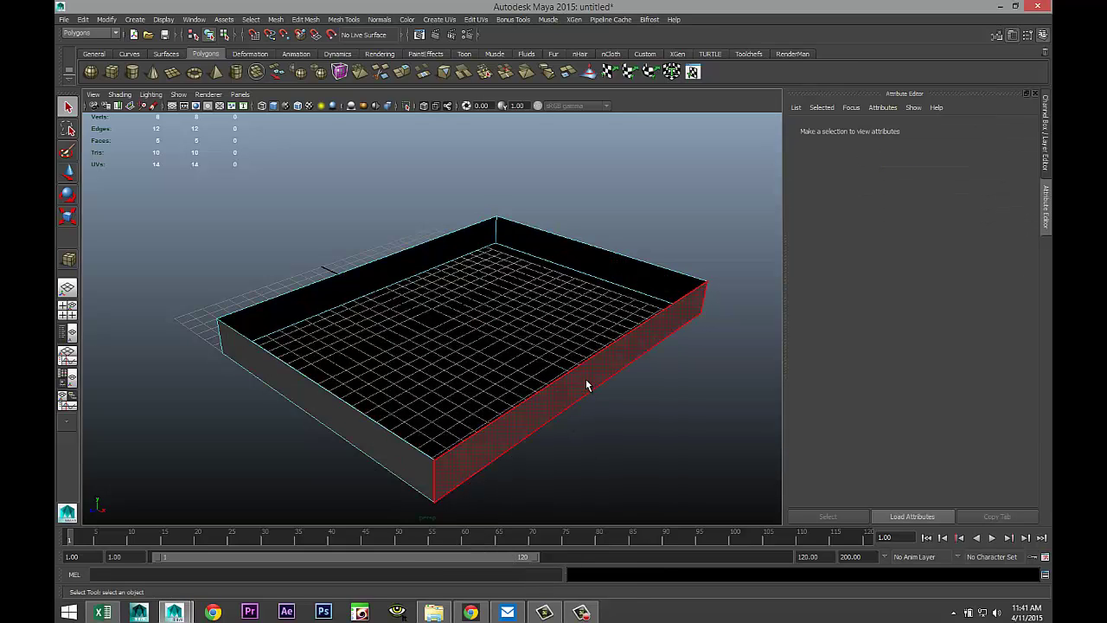
# Extrude the whole open box with a thickness of 0.25 to give its walls and floor solid depth.
pyautogui.moveTo(586, 334); pyautogui.dragTo(636, 333, button='right')
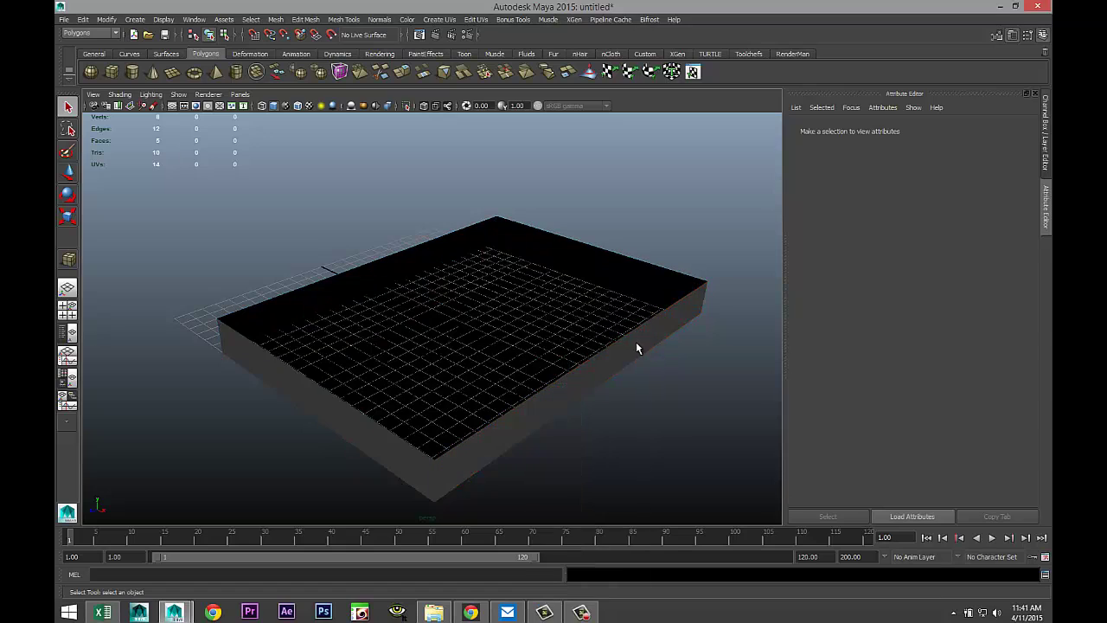
pyautogui.click(639, 345)
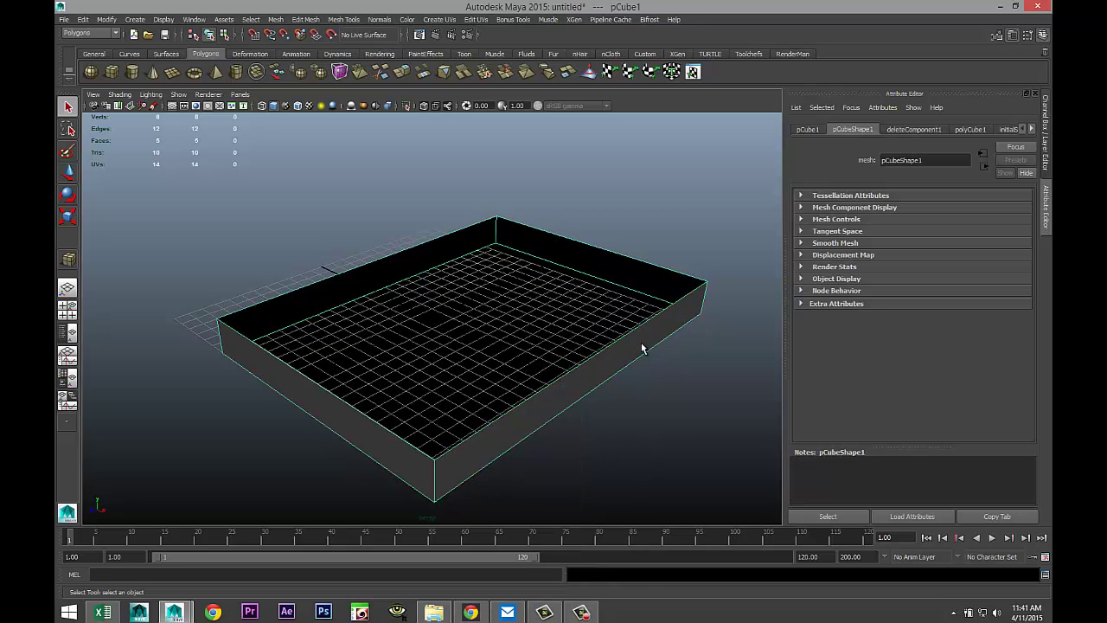
pyautogui.click(304, 20)
pyautogui.click(346, 320)
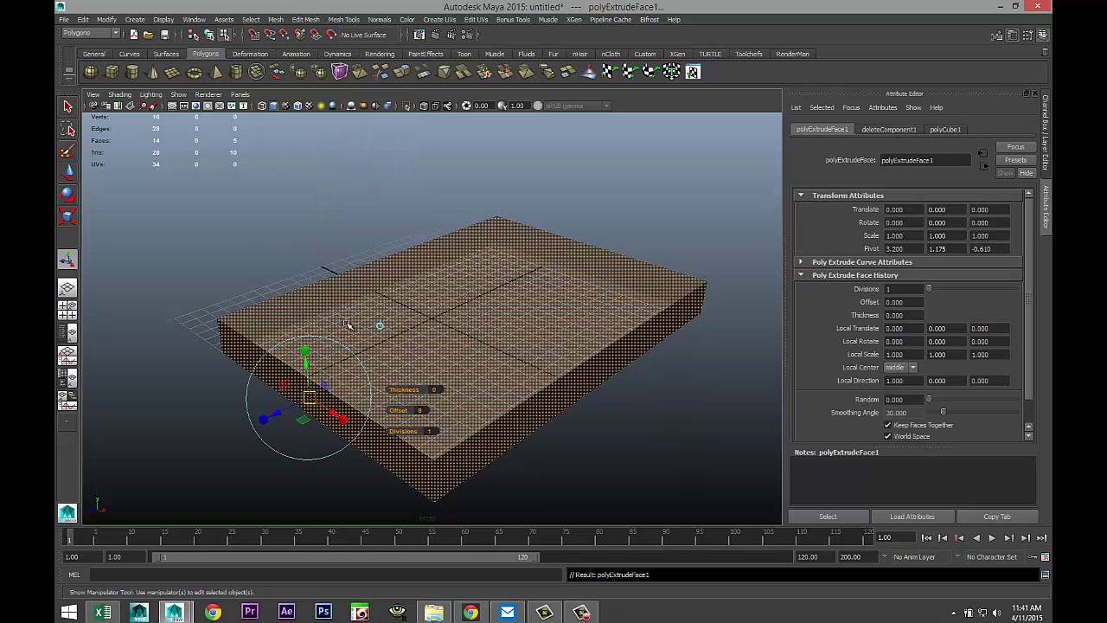
pyautogui.click(435, 389)
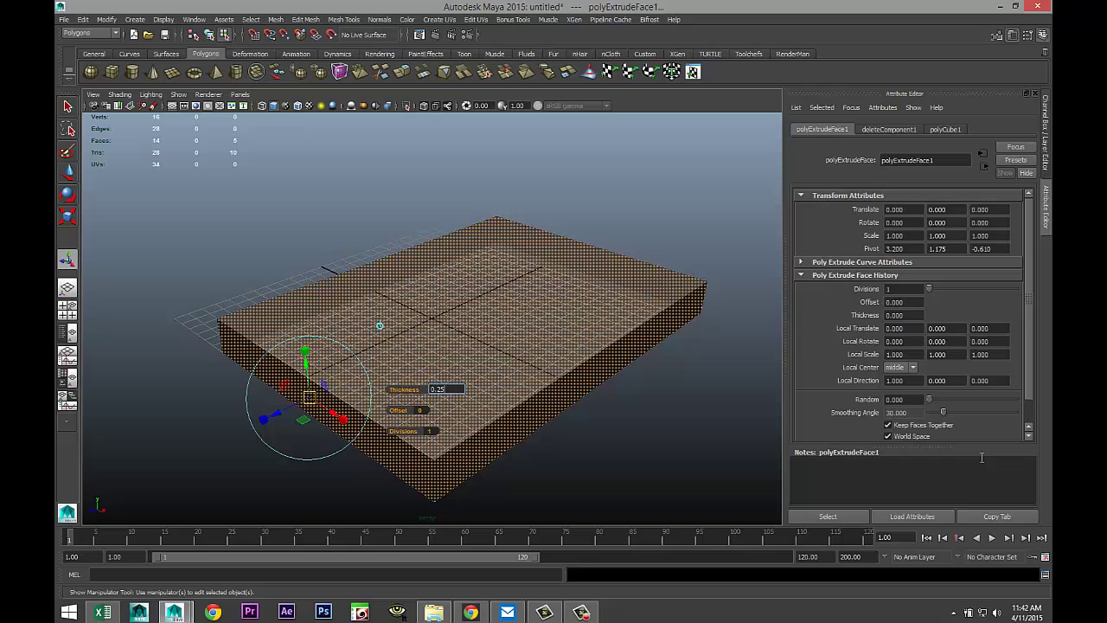
pyautogui.press('Return')
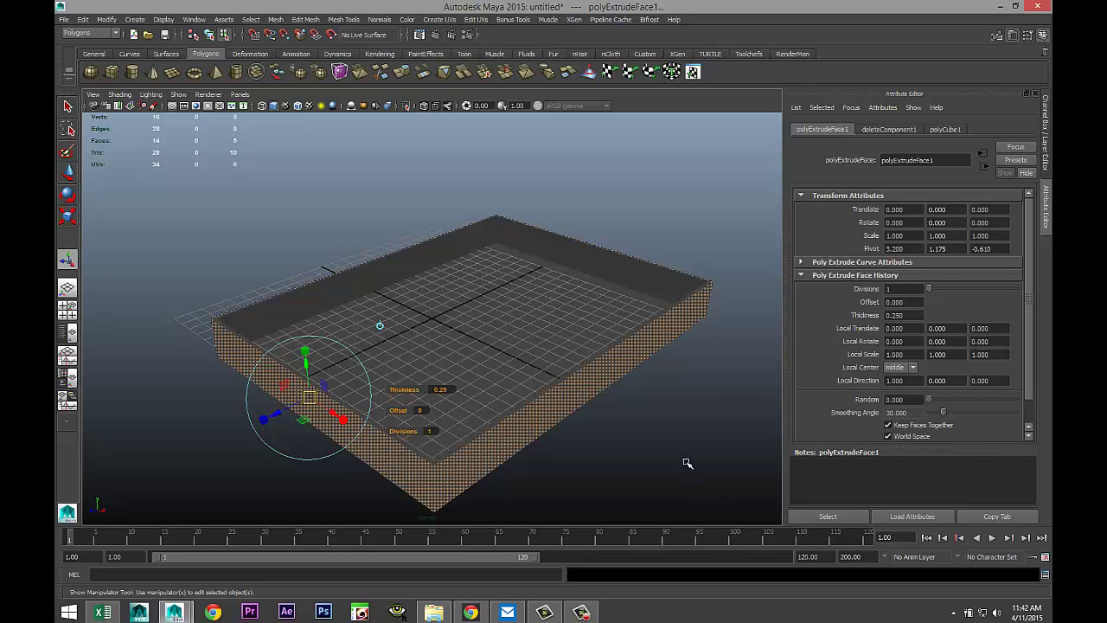
pyautogui.click(611, 432)
pyautogui.scroll(2, 601, 429)
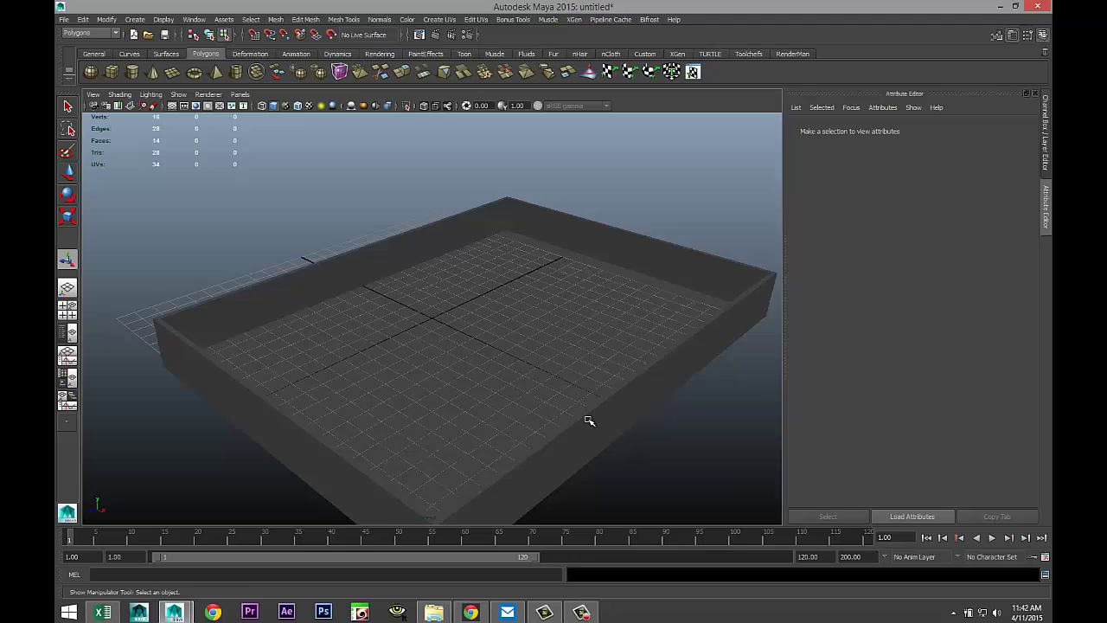
pyautogui.keyDown('alt'); pyautogui.moveTo(585, 423); pyautogui.dragTo(539, 353, button='middle'); pyautogui.keyUp('alt')
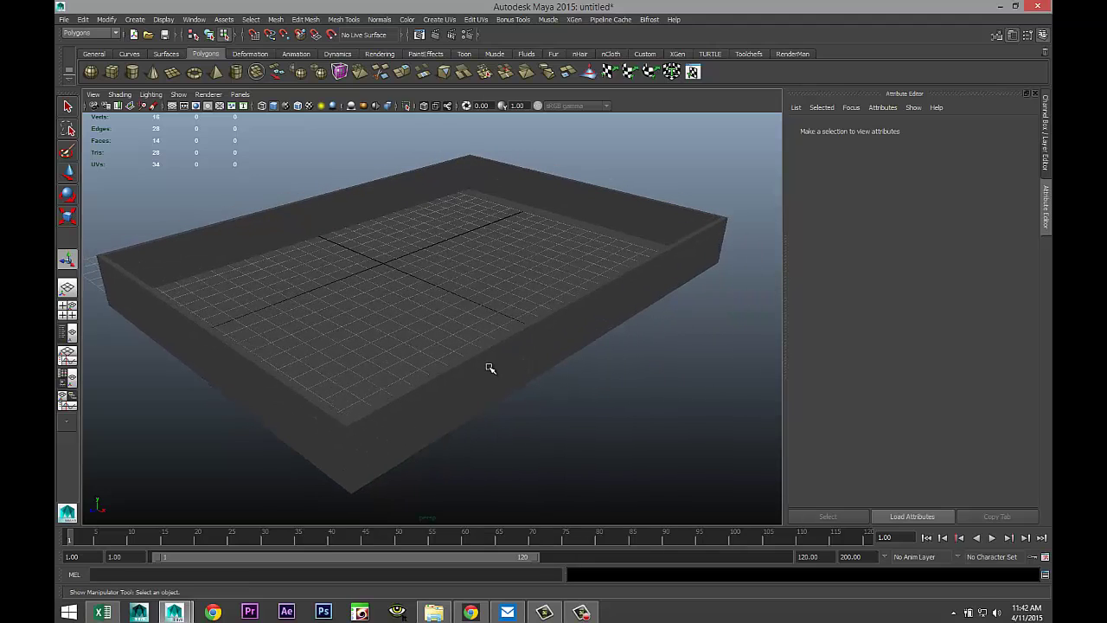
# Brighten the colour of the box's lambert1 material to white.
pyautogui.moveTo(489, 369); pyautogui.dragTo(524, 342, button='right')
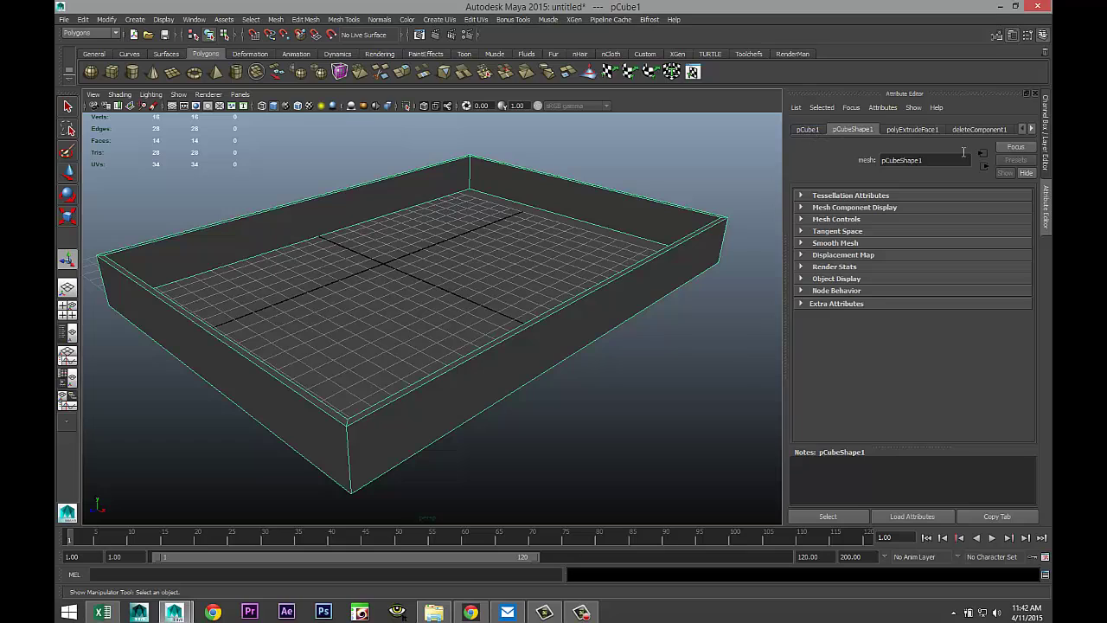
pyautogui.click(1031, 129)
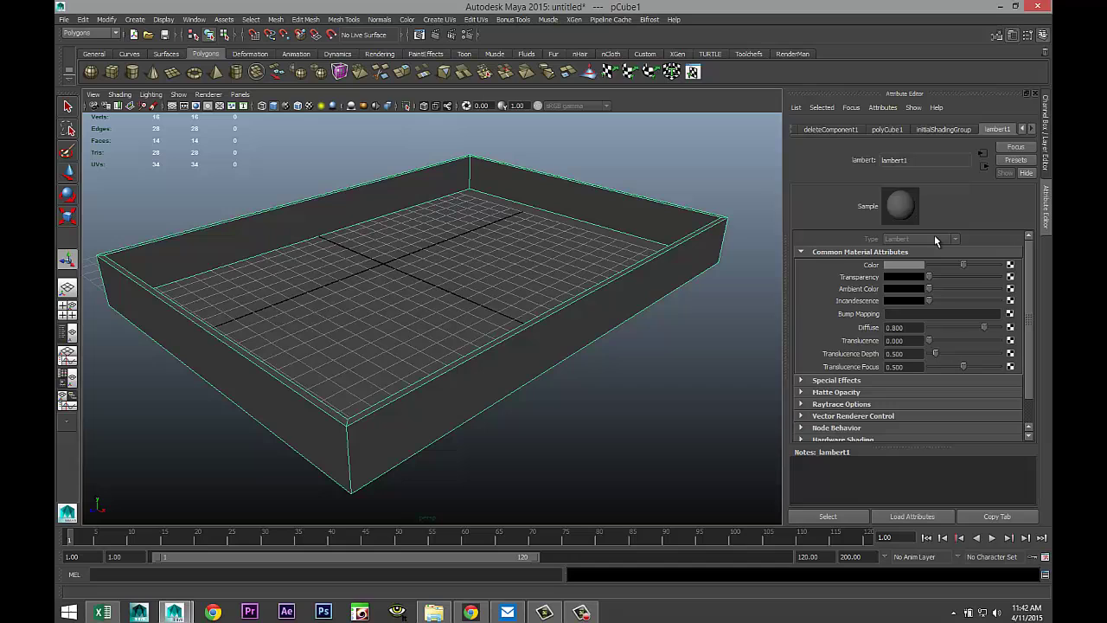
pyautogui.moveTo(968, 264); pyautogui.dragTo(1008, 267)
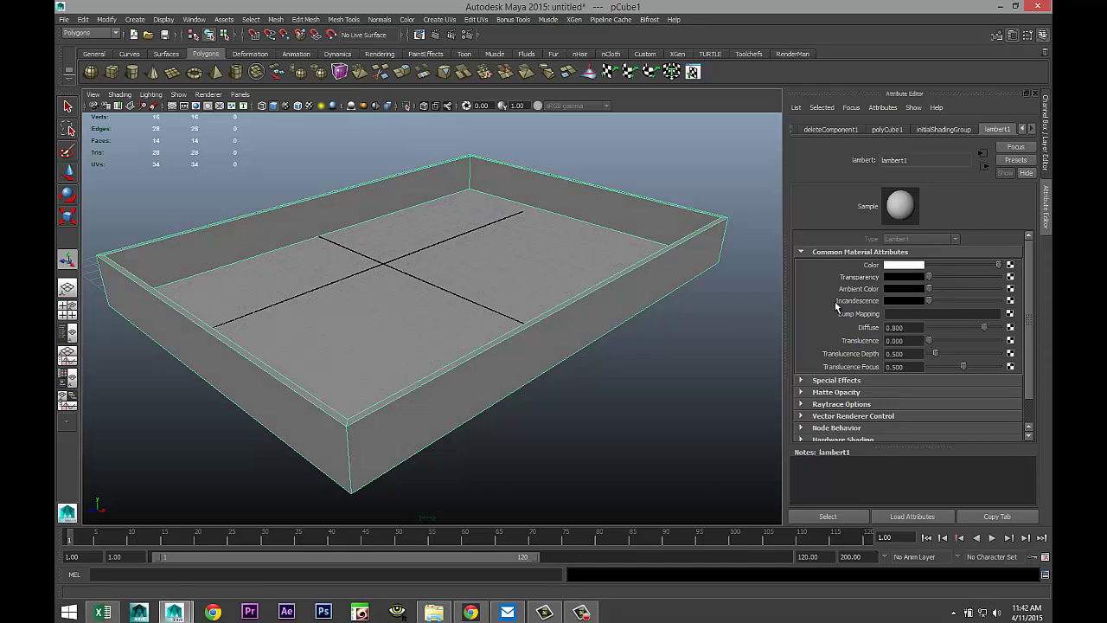
# Create a polygon plane on the floor inside the box and raise it partway up the walls.
pyautogui.scroll(3, 577, 366)
pyautogui.scroll(2, 593, 360)
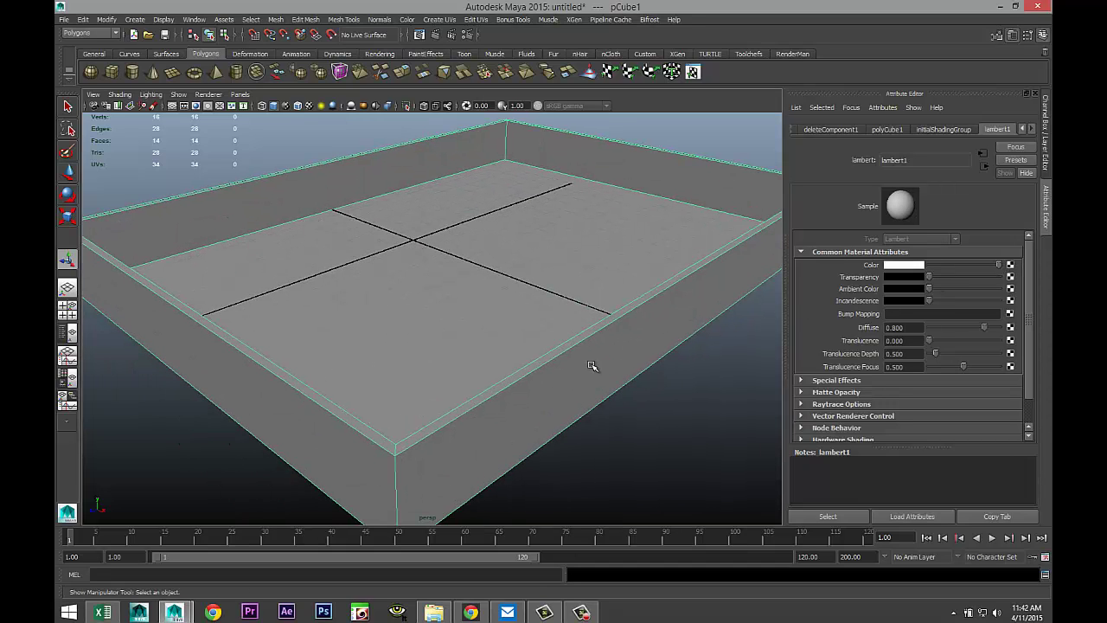
pyautogui.scroll(-4, 591, 366)
pyautogui.scroll(-2, 563, 398)
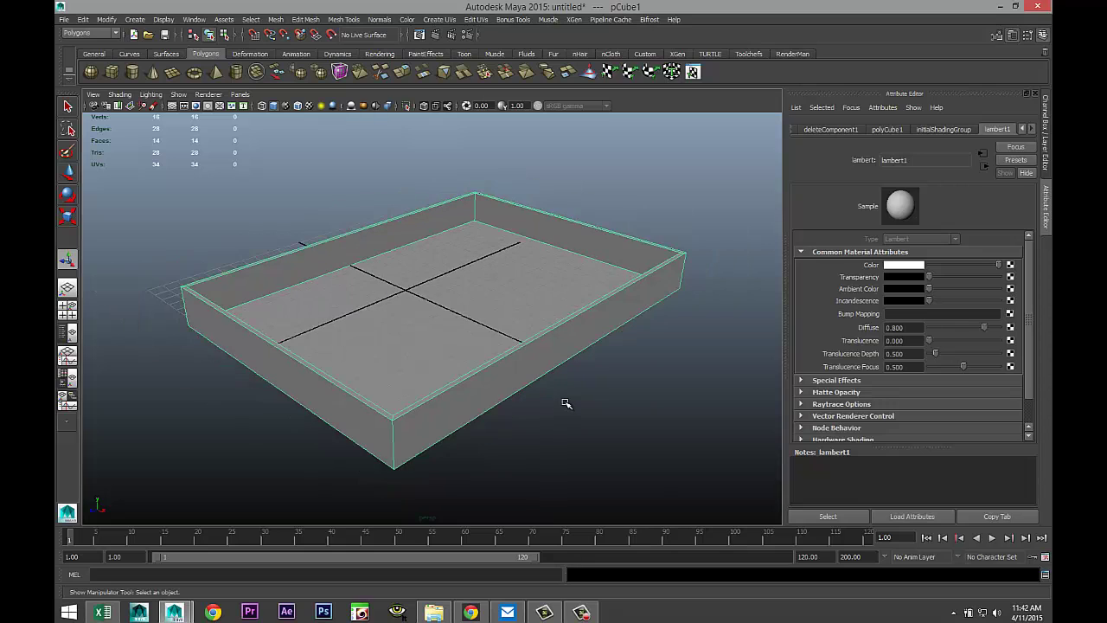
pyautogui.scroll(2, 563, 403)
pyautogui.keyDown('alt'); pyautogui.moveTo(566, 400); pyautogui.dragTo(554, 402); pyautogui.keyUp('alt')
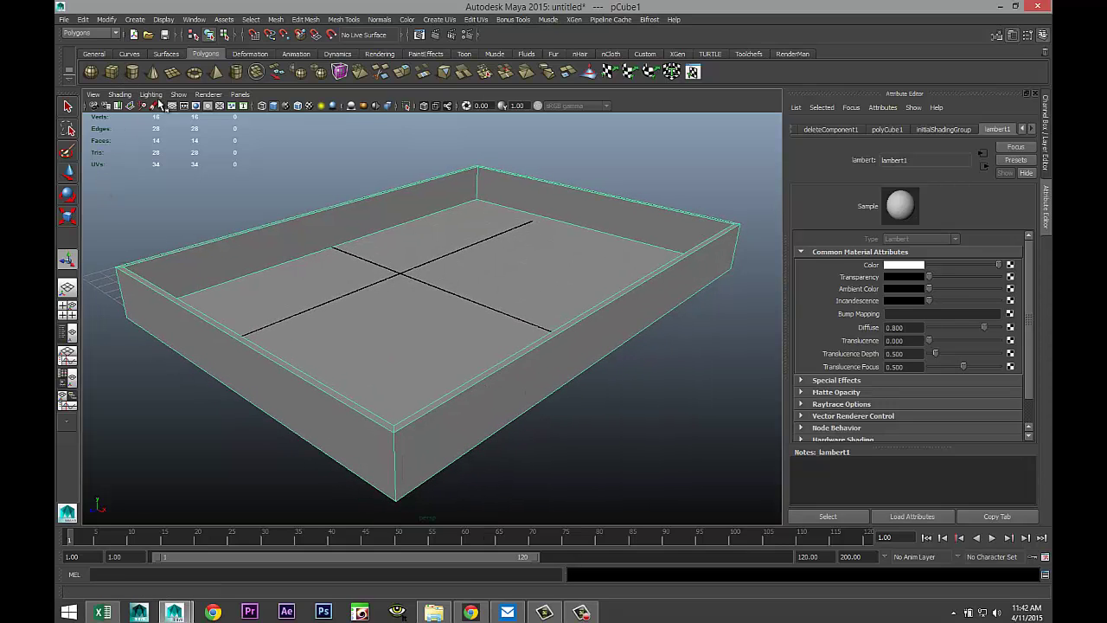
pyautogui.click(173, 72)
pyautogui.moveTo(240, 307); pyautogui.dragTo(615, 258)
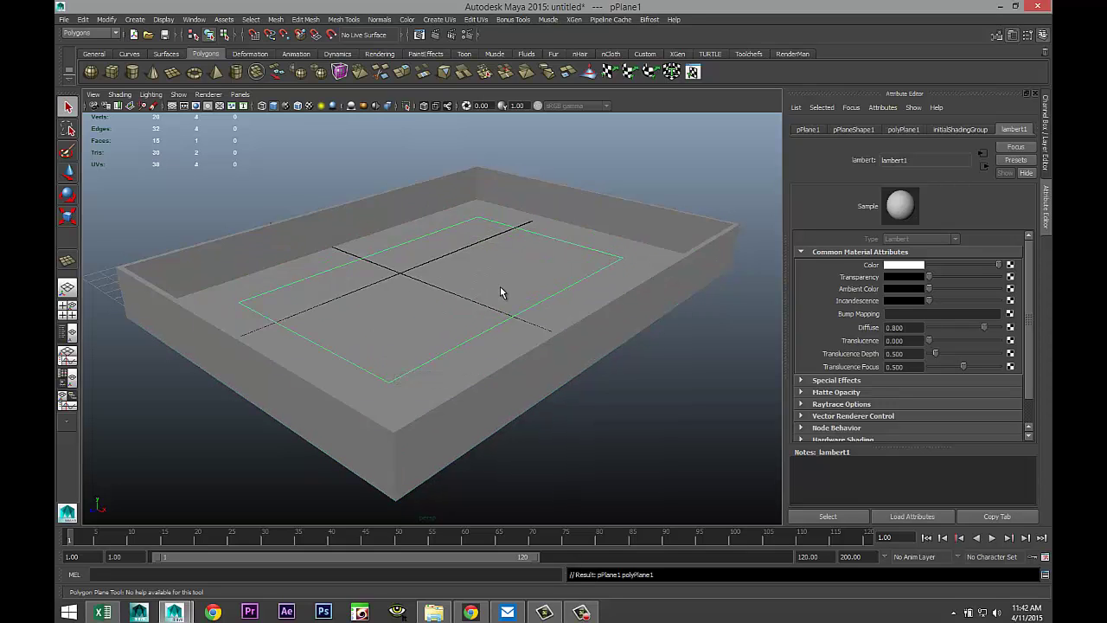
pyautogui.press('w')
pyautogui.moveTo(444, 259); pyautogui.dragTo(400, 228)
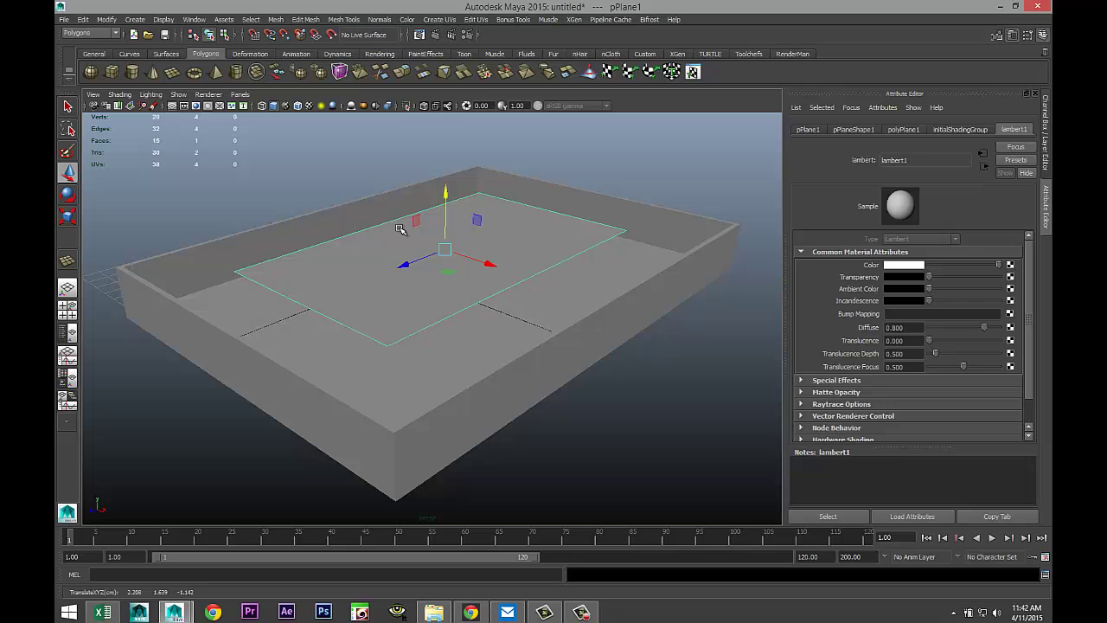
# In a wireframe top view, move the plane so its corner meets the box's back-left inner corner.
pyautogui.click(67, 307)
pyautogui.press('space')
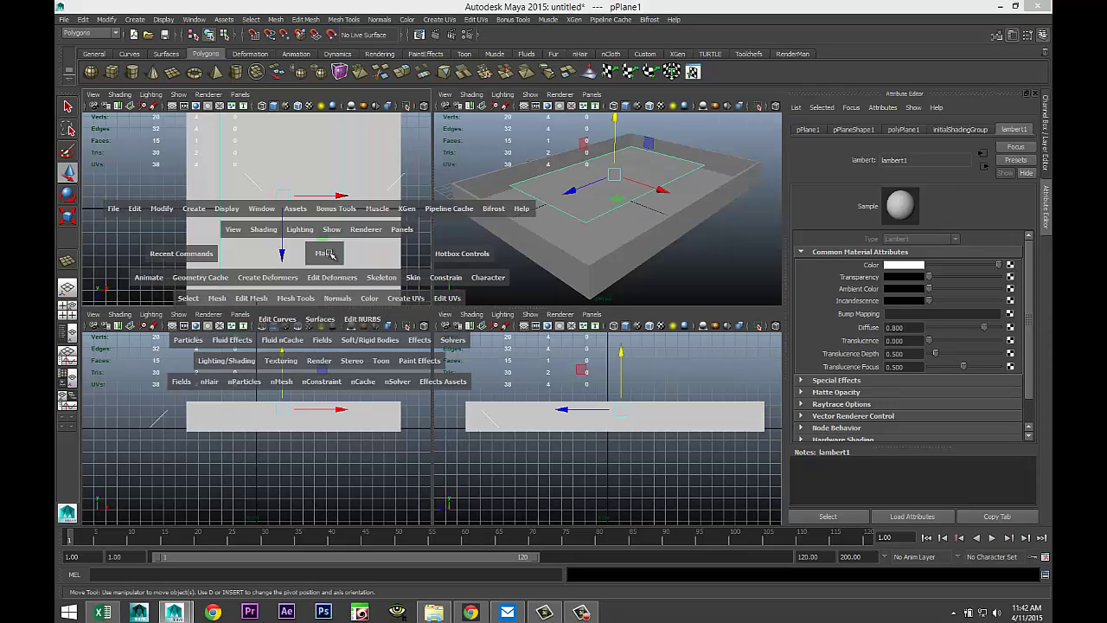
pyautogui.press('4')
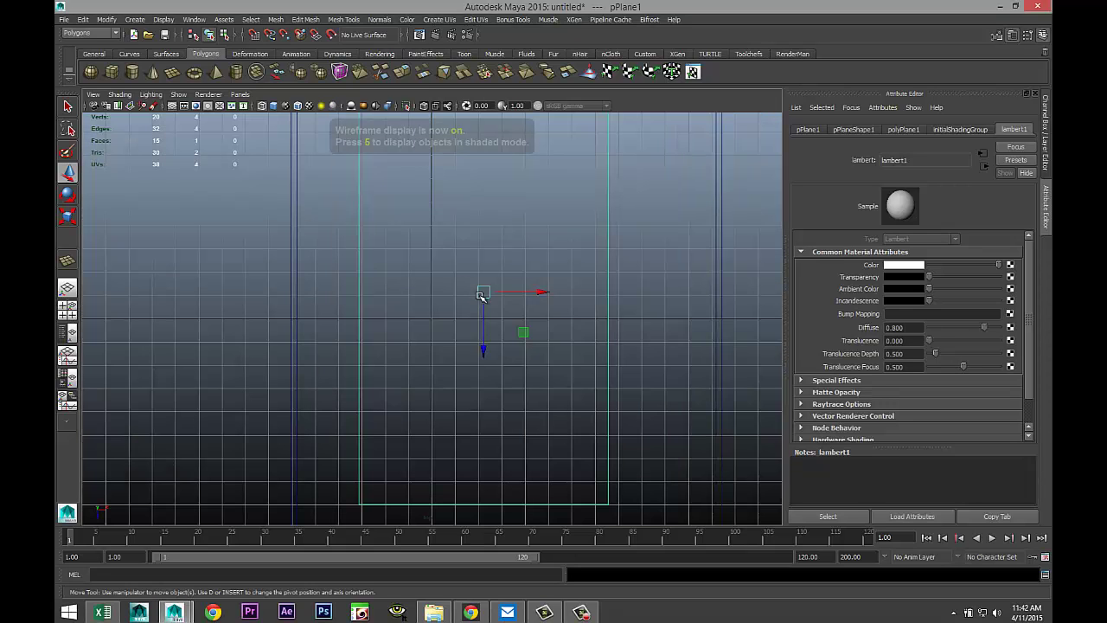
pyautogui.keyDown('alt'); pyautogui.moveTo(484, 291); pyautogui.dragTo(478, 375, button='middle'); pyautogui.keyUp('alt')
pyautogui.scroll(-3, 479, 375)
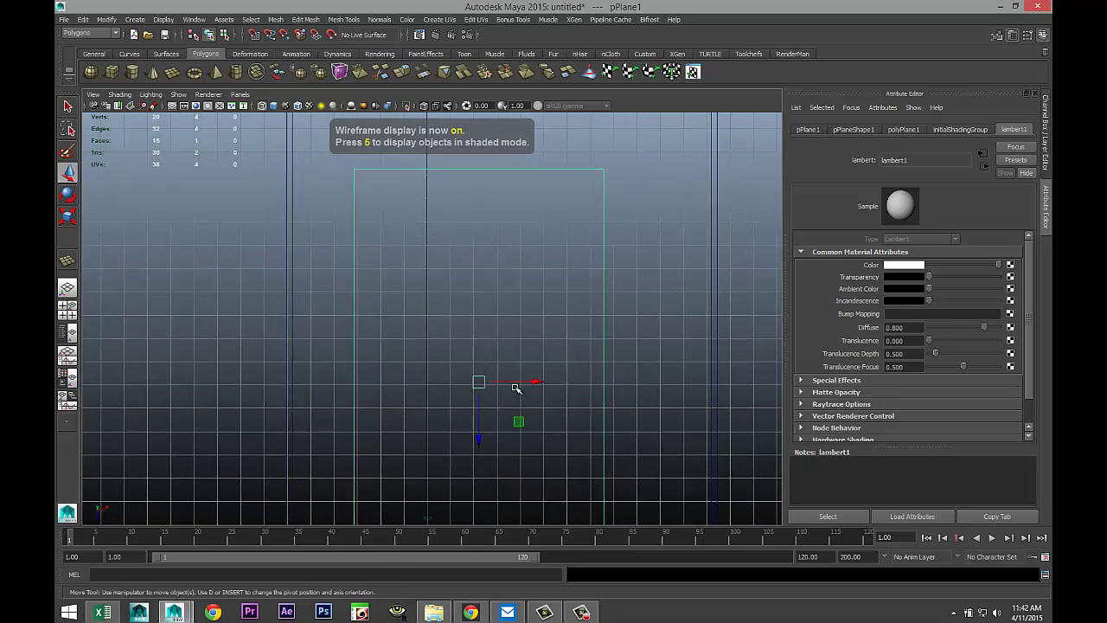
pyautogui.moveTo(467, 369); pyautogui.dragTo(421, 316)
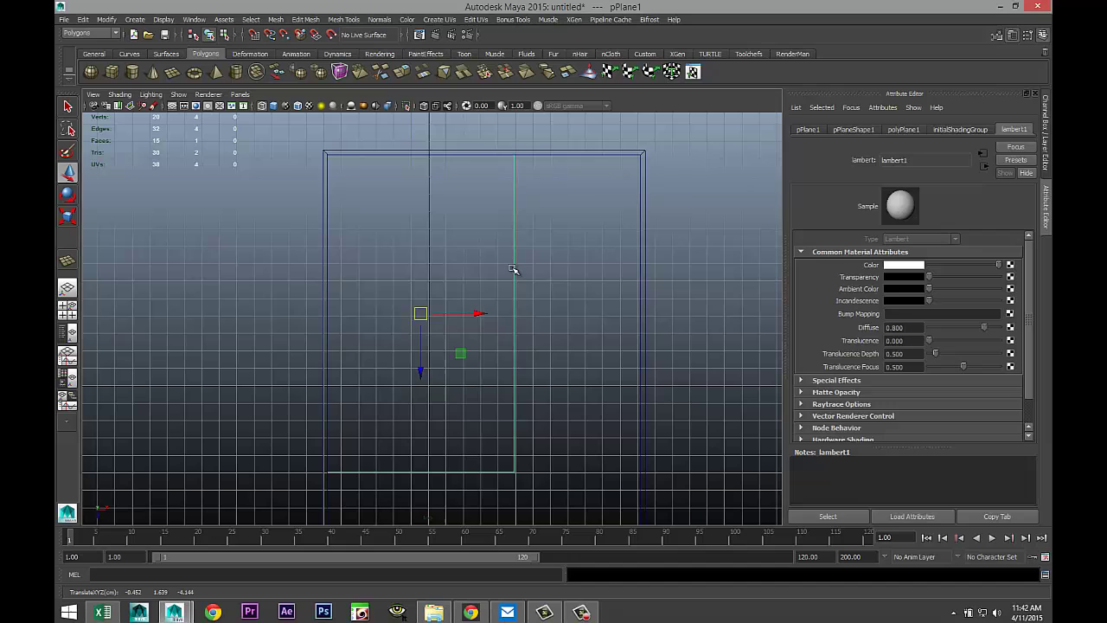
# Move the plane's right-hand vertices along X to the inner face of the box's right wall.
pyautogui.moveTo(516, 267); pyautogui.dragTo(477, 270, button='right')
pyautogui.moveTo(500, 146); pyautogui.dragTo(554, 485)
pyautogui.scroll(-3, 579, 415)
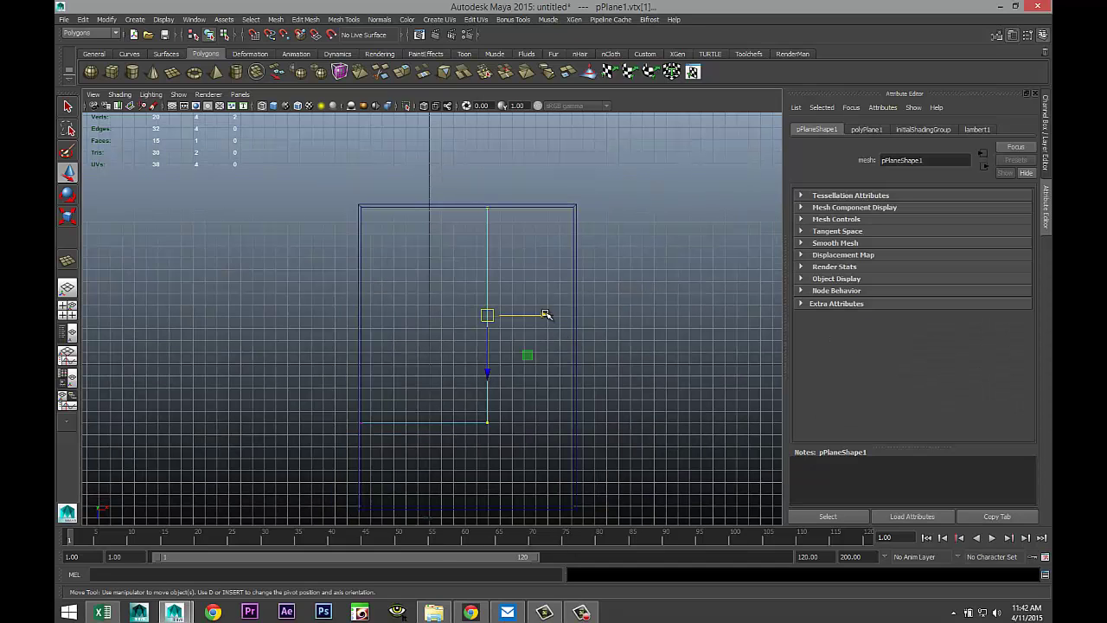
pyautogui.moveTo(541, 314); pyautogui.dragTo(633, 339)
# Move the plane's two front vertices along Z to the inner face of the box's front wall.
pyautogui.moveTo(315, 402); pyautogui.dragTo(696, 483)
pyautogui.moveTo(469, 474); pyautogui.dragTo(465, 500)
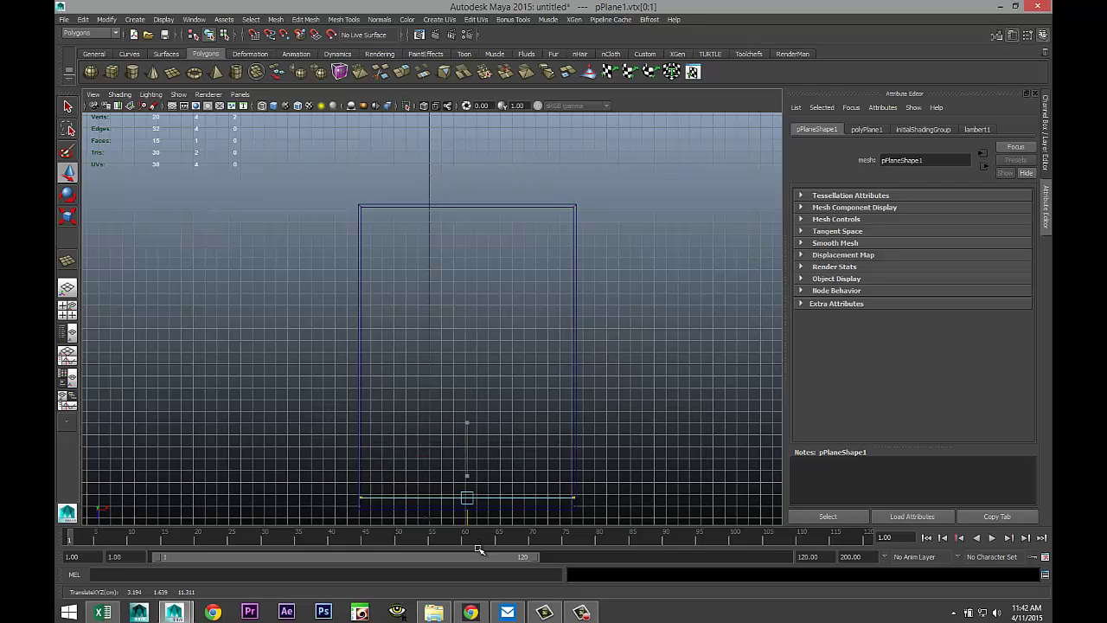
pyautogui.keyDown('alt'); pyautogui.moveTo(588, 496); pyautogui.dragTo(601, 349, button='middle'); pyautogui.keyUp('alt')
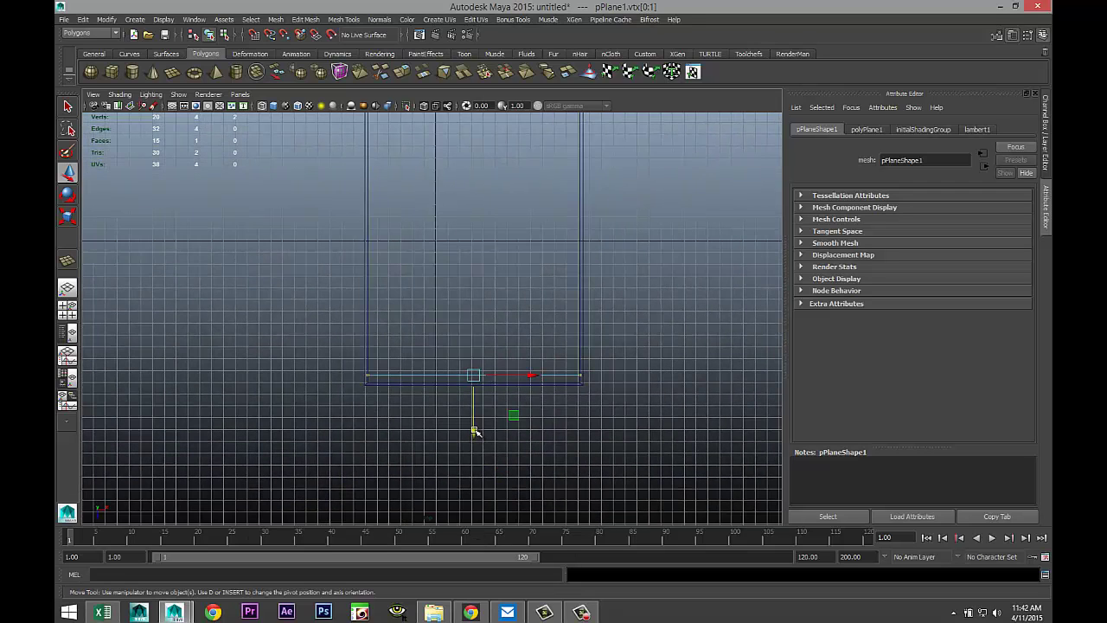
pyautogui.moveTo(475, 431); pyautogui.dragTo(473, 438)
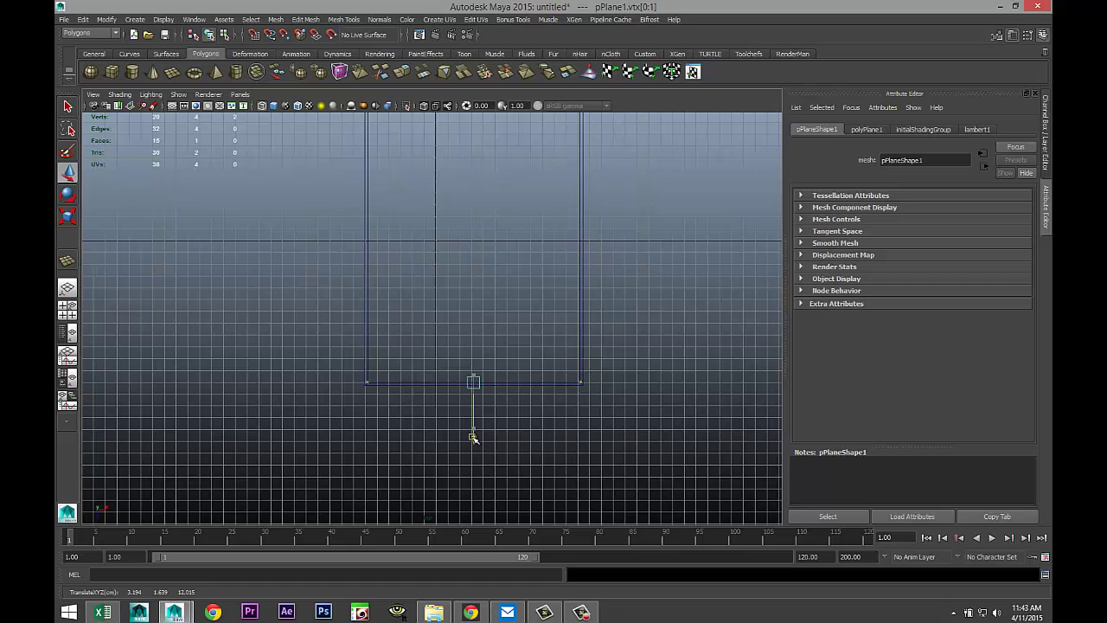
# Back in the perspective view, assign a new Blinn material to the plane and raise its transparency to light grey.
pyautogui.click(67, 308)
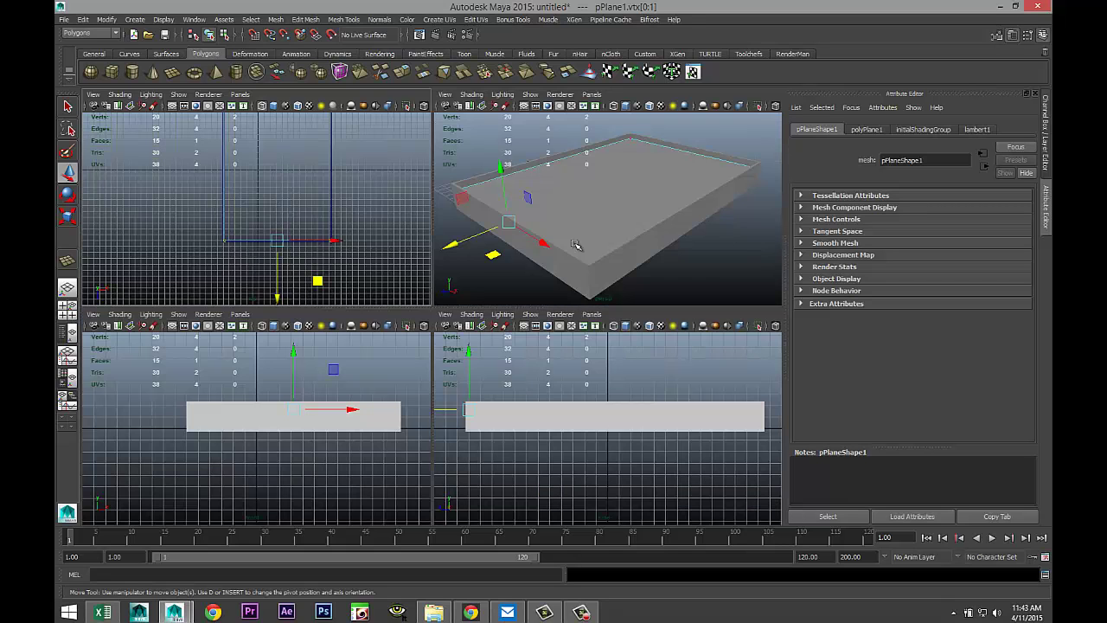
pyautogui.press('space')
pyautogui.scroll(5, 537, 348)
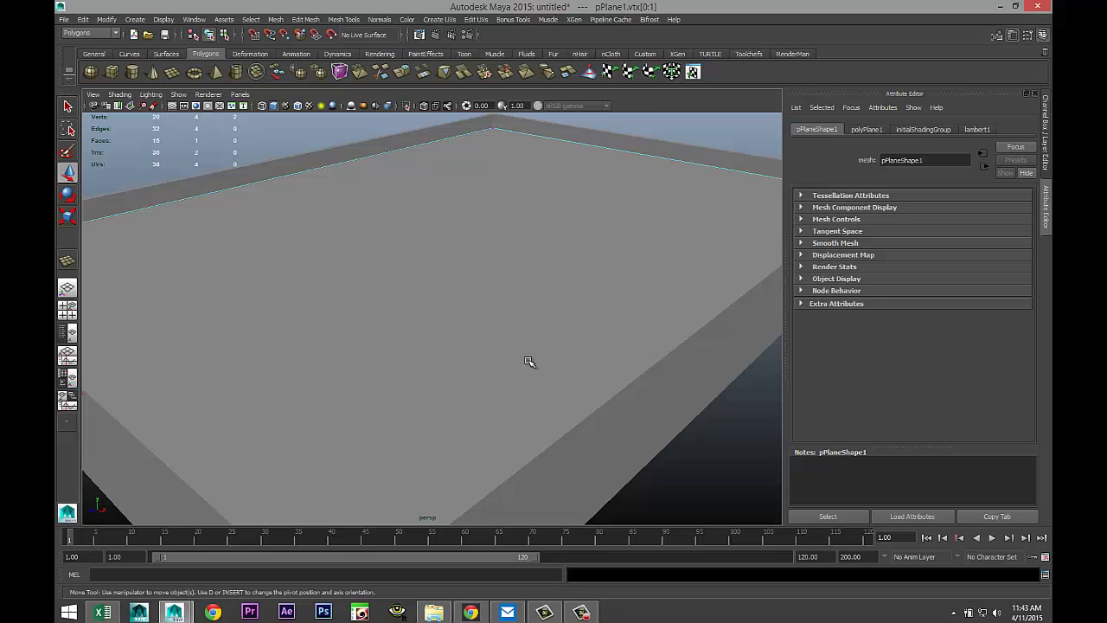
pyautogui.scroll(-5, 511, 367)
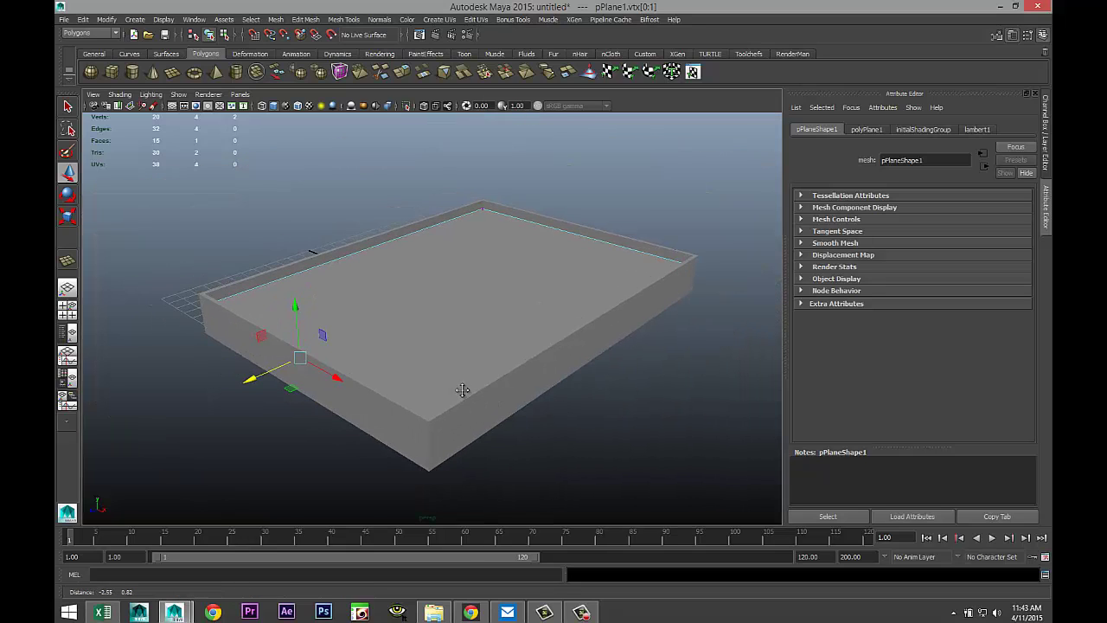
pyautogui.keyDown('alt'); pyautogui.moveTo(462, 390); pyautogui.dragTo(467, 343); pyautogui.keyUp('alt')
pyautogui.moveTo(459, 327); pyautogui.dragTo(501, 313, button='right')
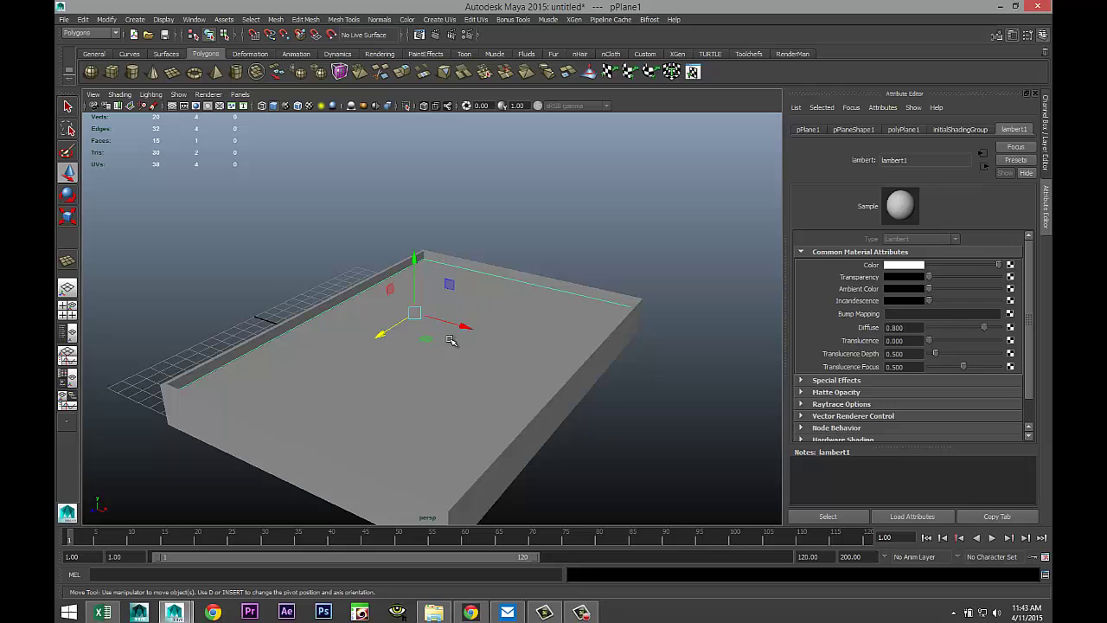
pyautogui.moveTo(451, 340); pyautogui.dragTo(458, 578, button='right')
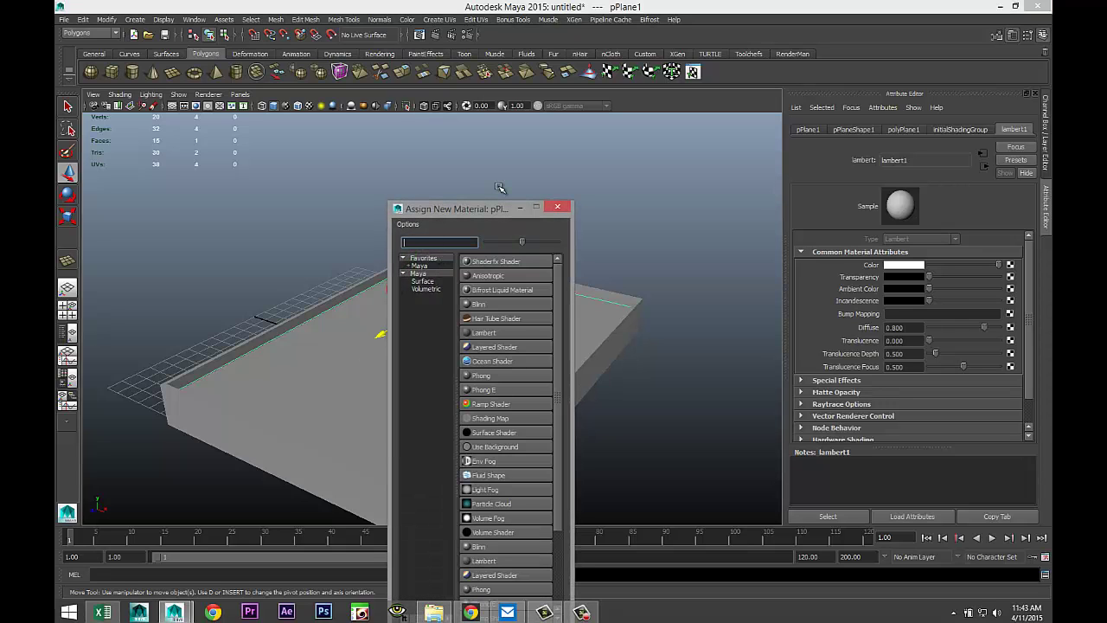
pyautogui.write('blin')
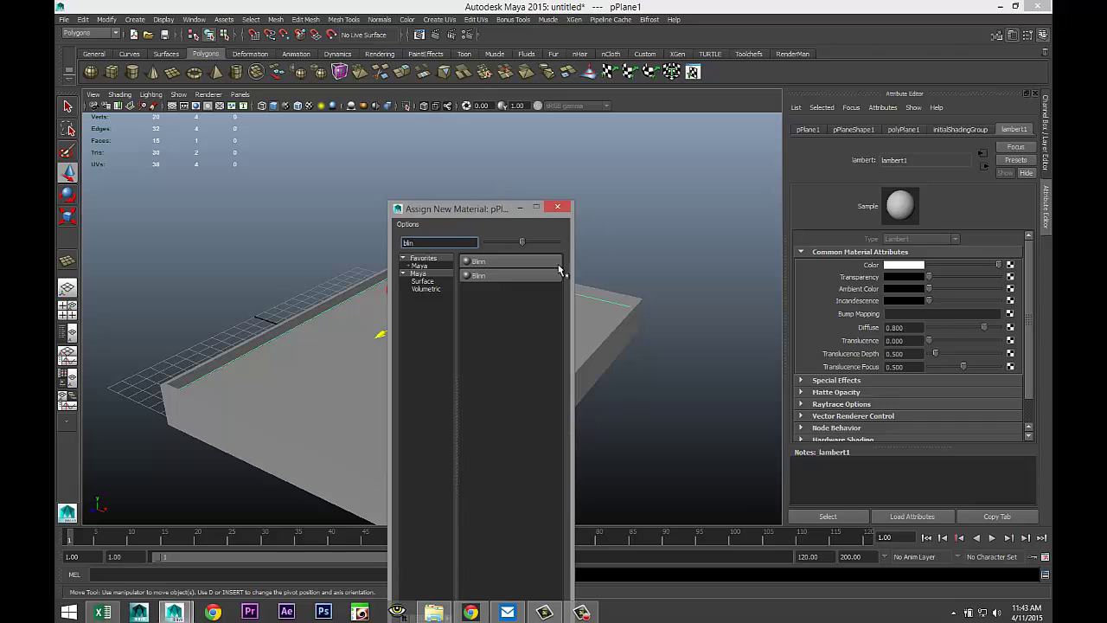
pyautogui.click(509, 261)
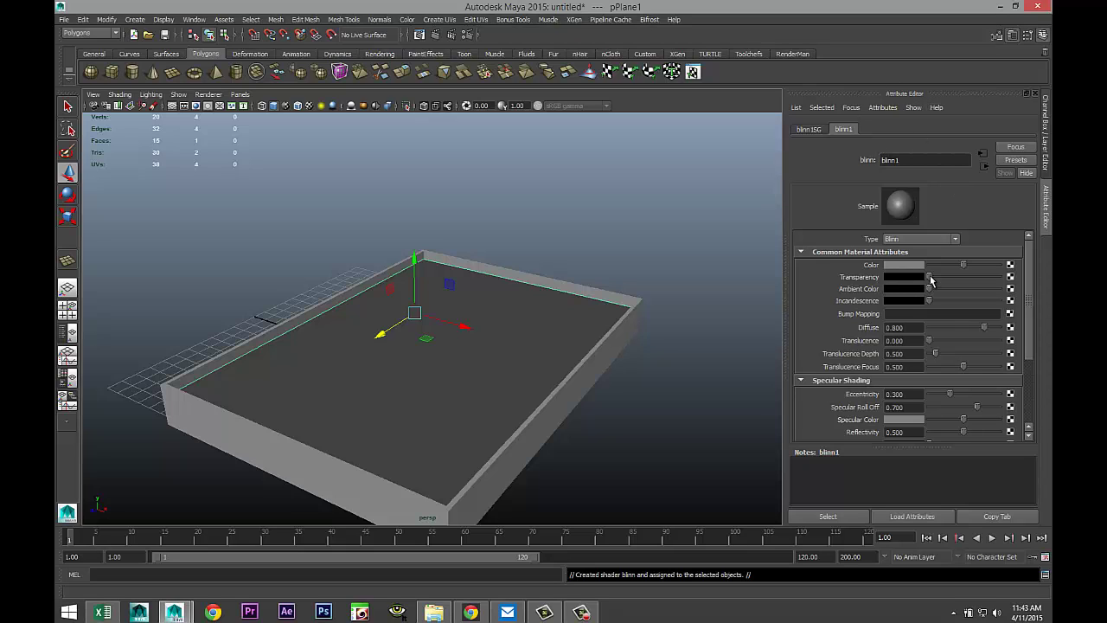
pyautogui.moveTo(929, 279); pyautogui.dragTo(978, 280)
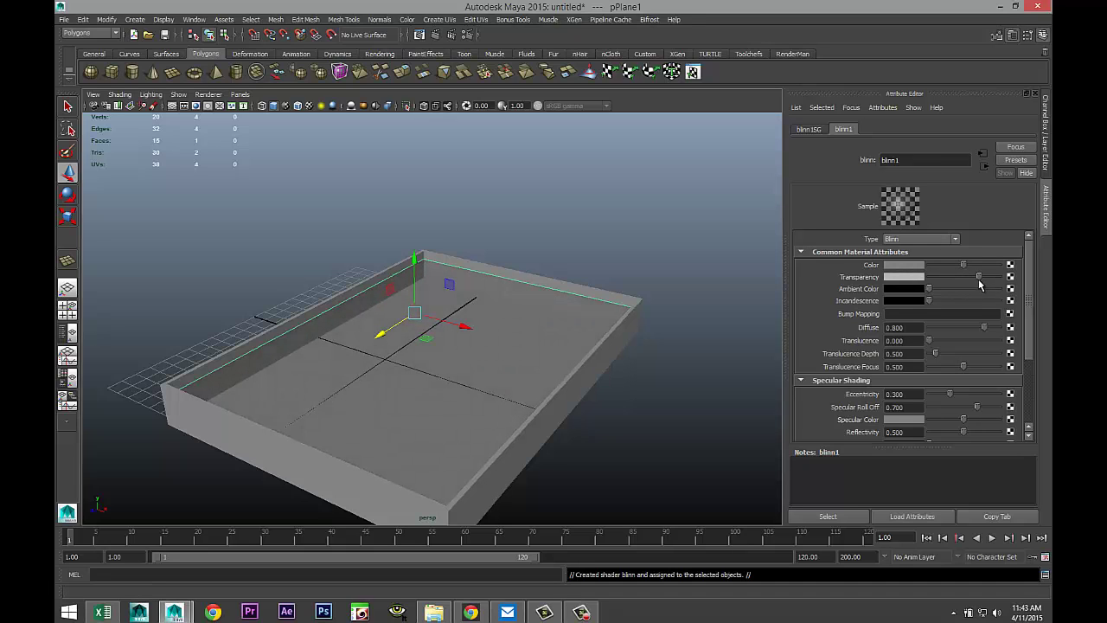
# Raise the transparency of the plane's Blinn material to near white.
pyautogui.moveTo(980, 279)
pyautogui.mouseDown()
pyautogui.moveTo(1005, 282)
pyautogui.moveTo(992, 283)
pyautogui.mouseUp()
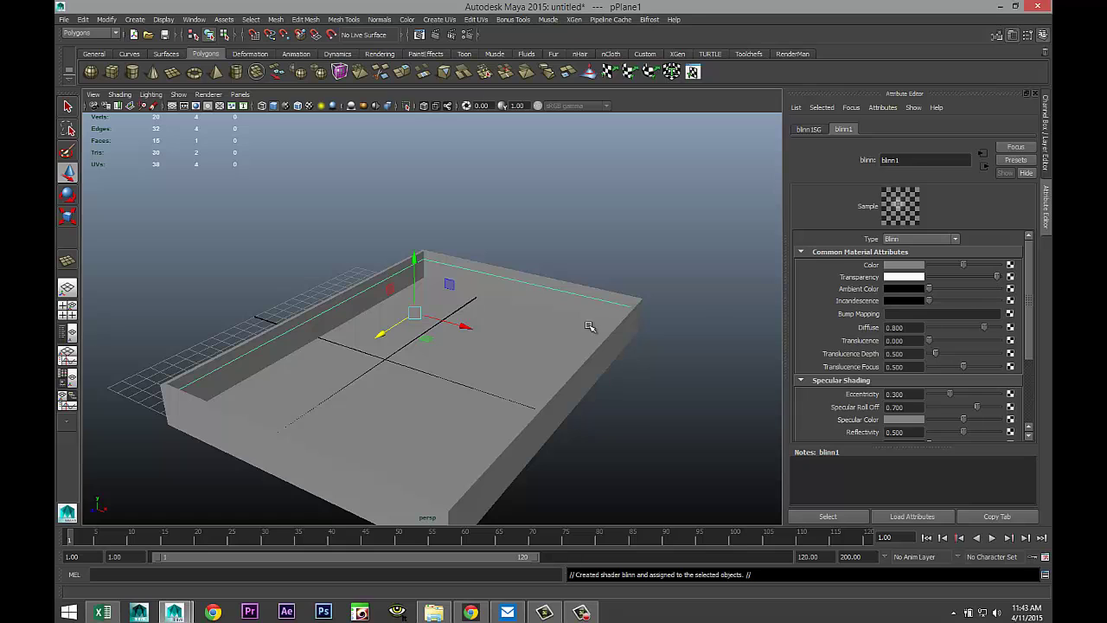
pyautogui.scroll(5, 457, 389)
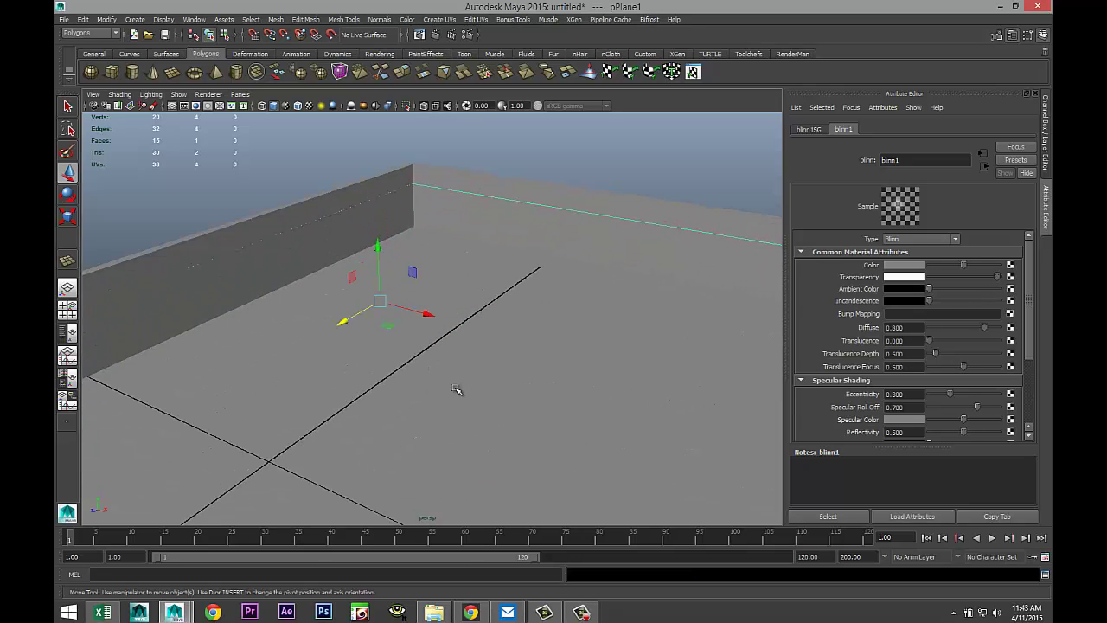
pyautogui.scroll(-7, 458, 388)
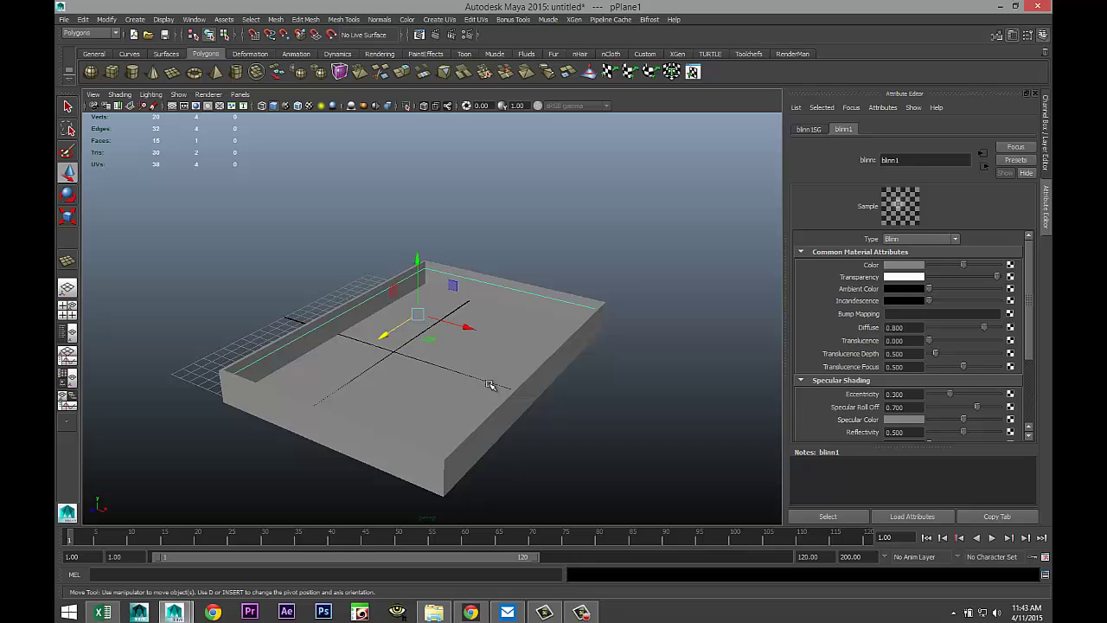
pyautogui.scroll(5, 491, 385)
pyautogui.keyDown('alt'); pyautogui.moveTo(494, 346); pyautogui.dragTo(518, 390, button='middle'); pyautogui.keyUp('alt')
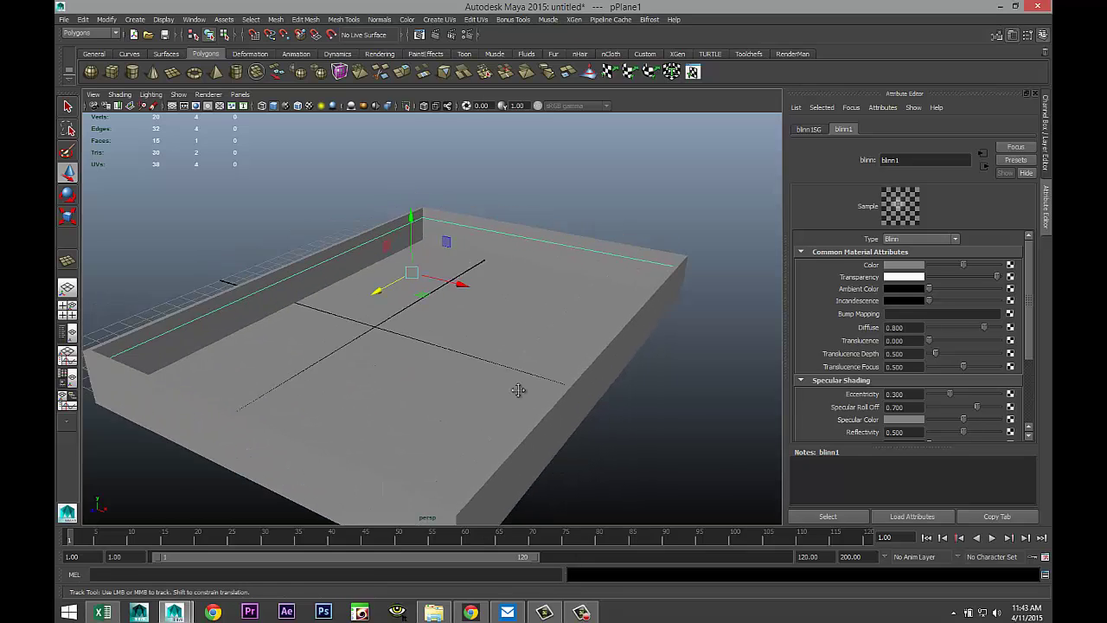
# Select the box's five interior faces: the floor and the four inner walls.
pyautogui.keyDown('alt'); pyautogui.moveTo(518, 390); pyautogui.dragTo(484, 395); pyautogui.keyUp('alt')
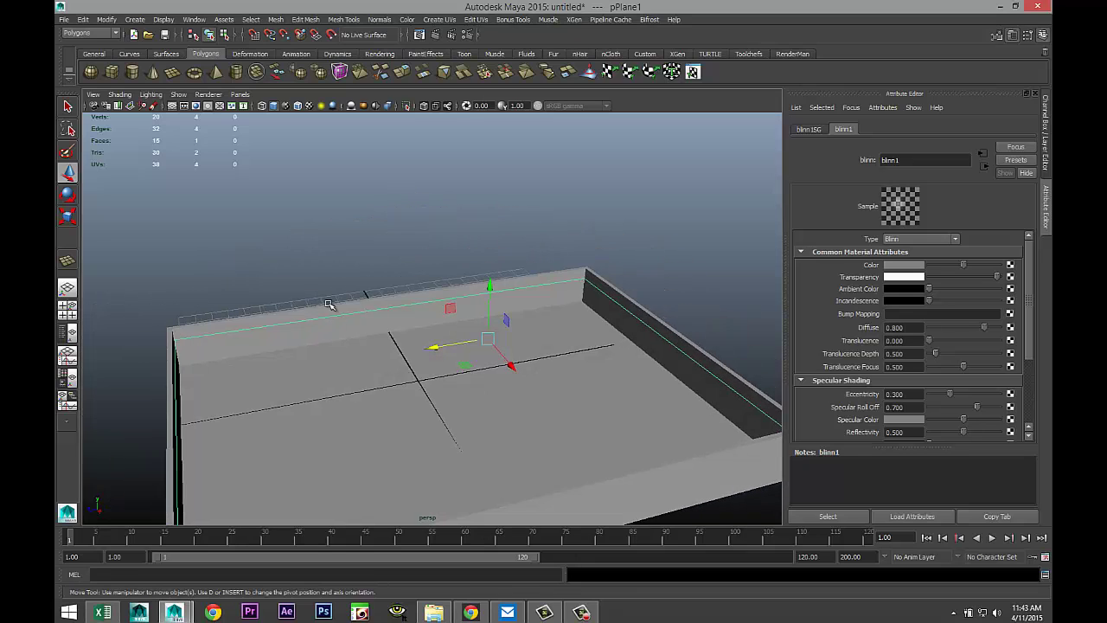
pyautogui.moveTo(341, 311); pyautogui.dragTo(341, 318, button='right')
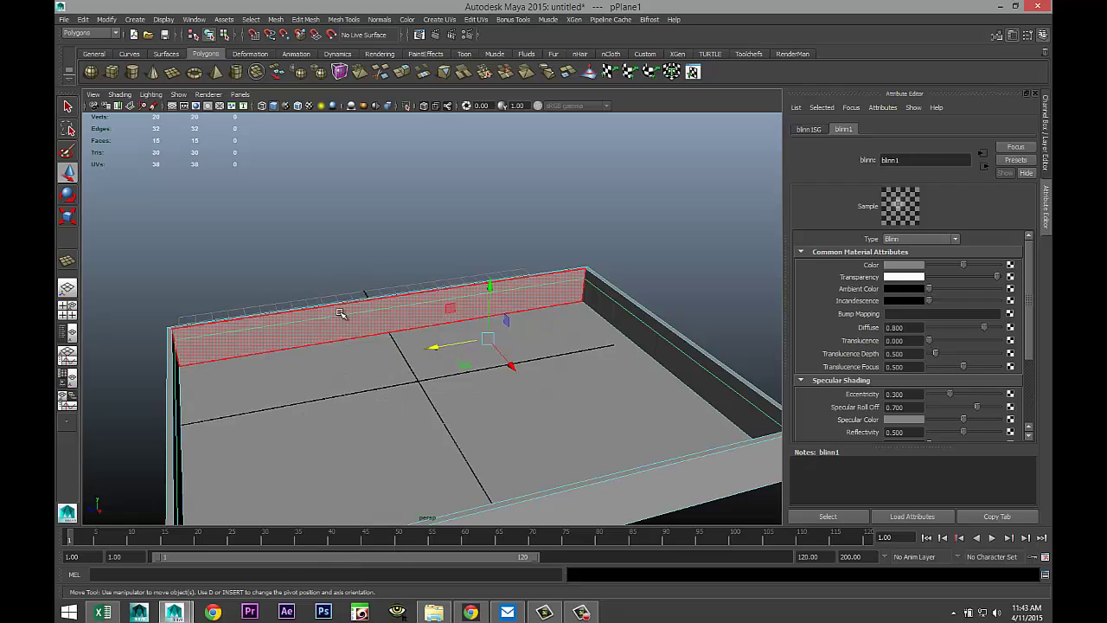
pyautogui.click(341, 314)
pyautogui.keyDown('alt'); pyautogui.moveTo(334, 321); pyautogui.dragTo(338, 289); pyautogui.keyUp('alt')
pyautogui.click(452, 320)
pyautogui.keyDown('shift'); pyautogui.click(448, 280); pyautogui.keyUp('shift')
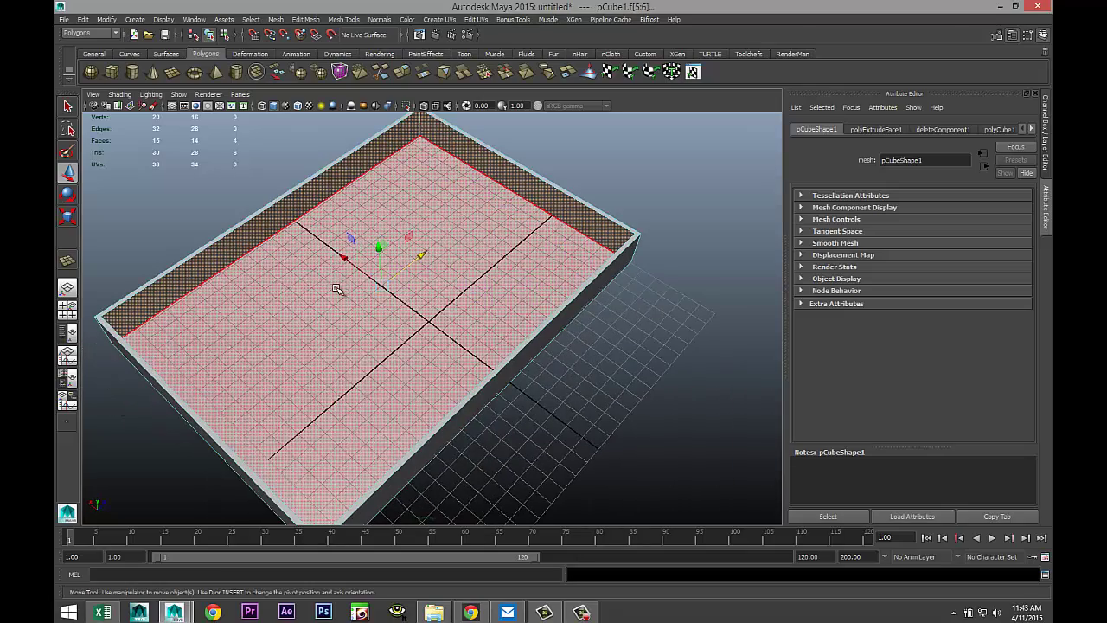
pyautogui.keyDown('shift'); pyautogui.click(346, 334); pyautogui.keyUp('shift')
pyautogui.keyDown('alt'); pyautogui.moveTo(526, 366); pyautogui.dragTo(459, 435); pyautogui.keyUp('alt')
# Assign a new Blinn material to the selected interior faces and set its color to cyan.
pyautogui.moveTo(477, 282); pyautogui.dragTo(460, 522, button='right')
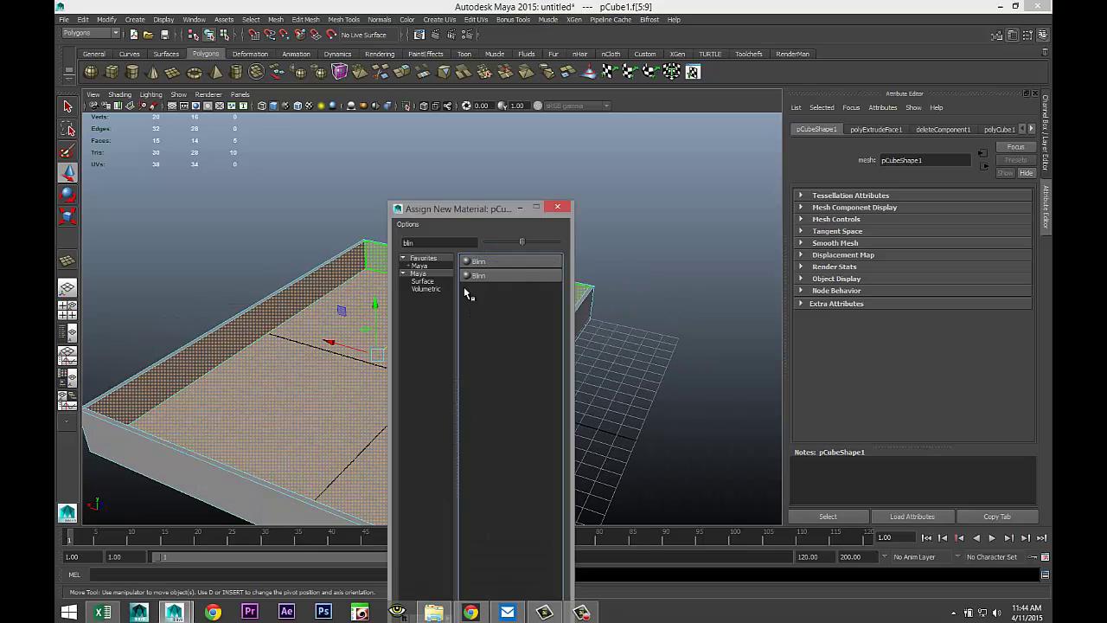
pyautogui.doubleClick(438, 245)
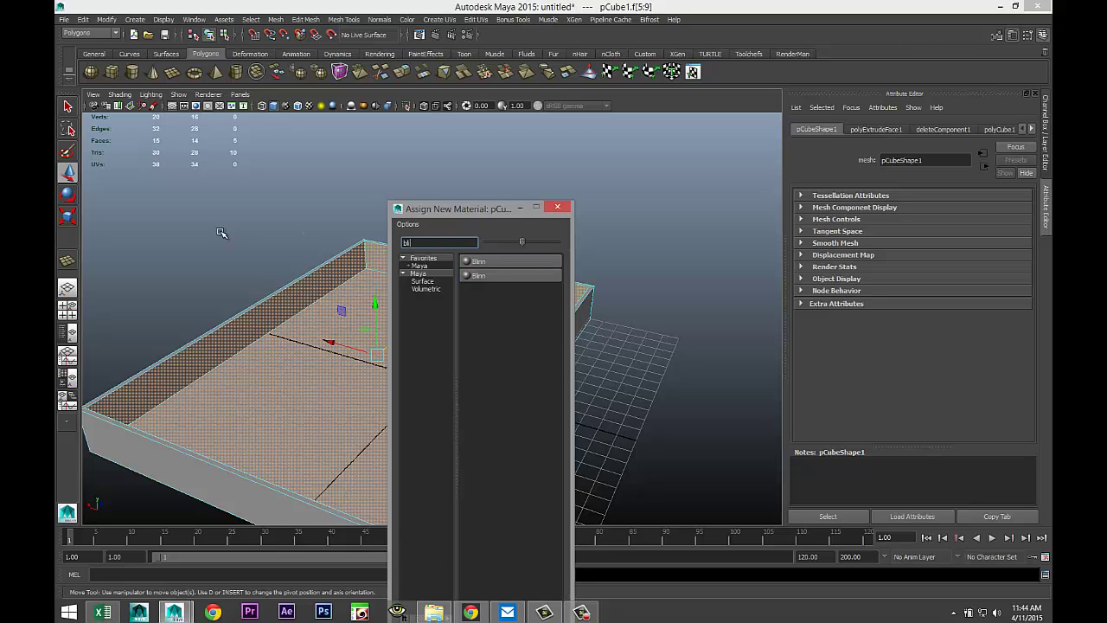
pyautogui.click(502, 275)
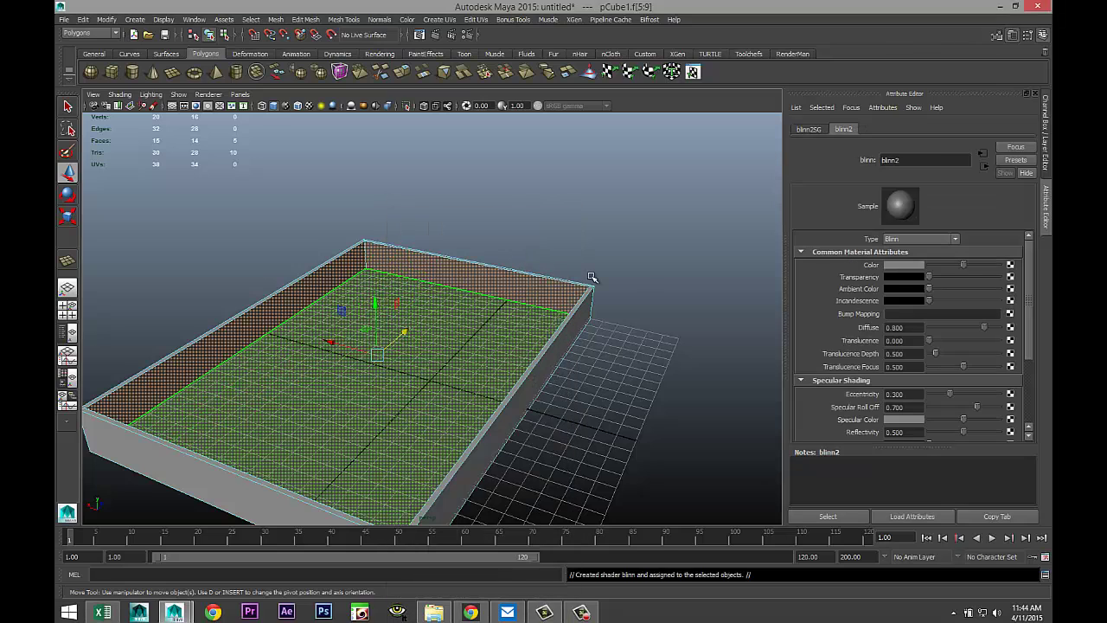
pyautogui.click(908, 264)
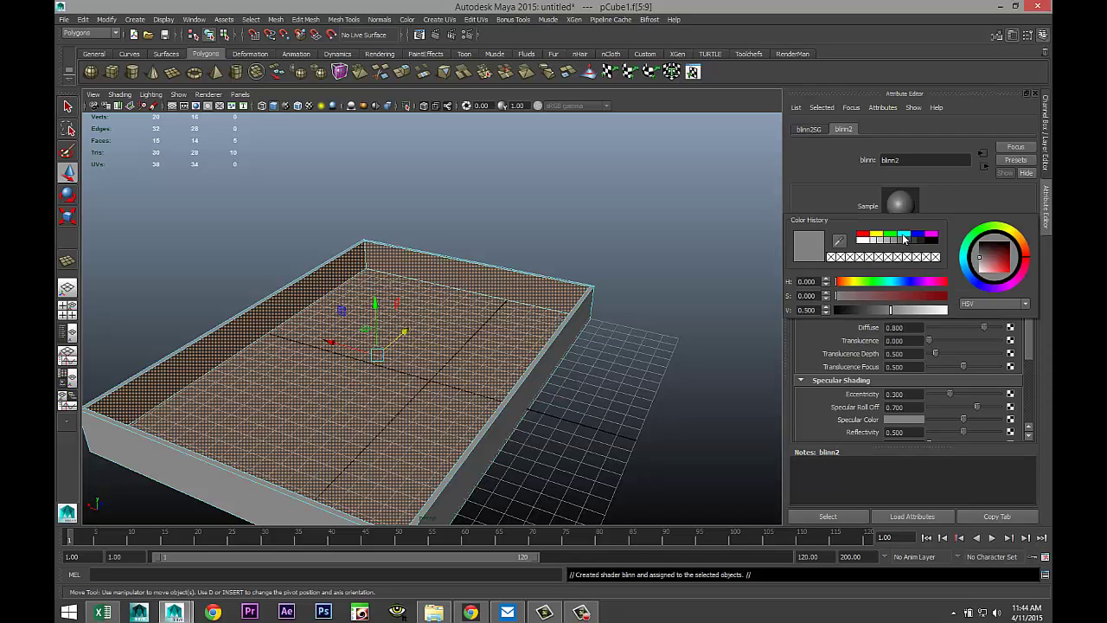
pyautogui.click(904, 235)
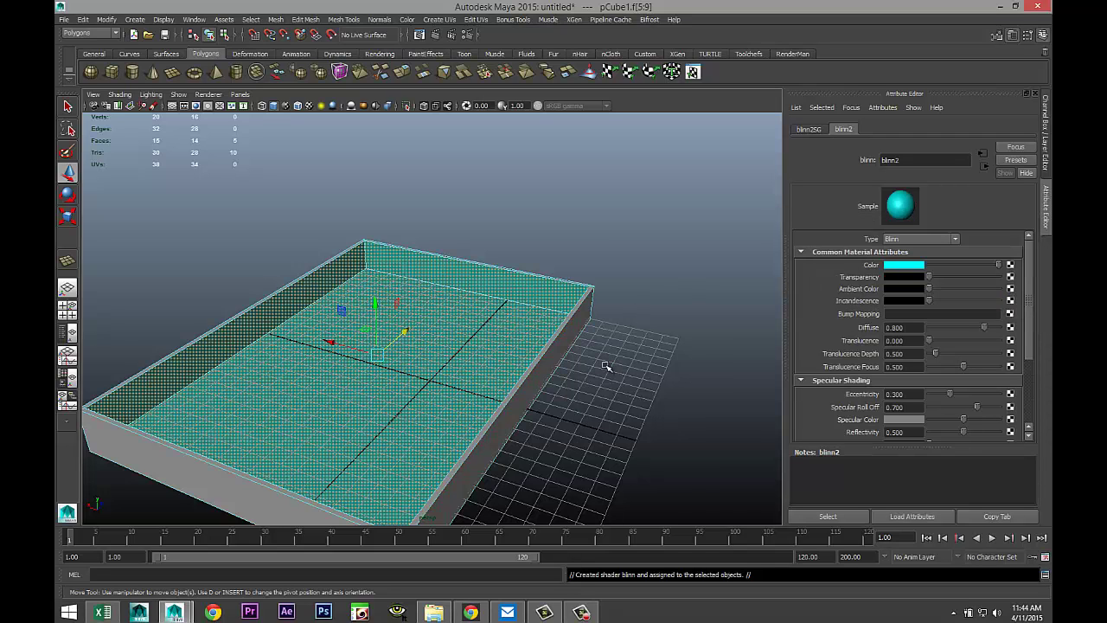
pyautogui.keyDown('alt'); pyautogui.moveTo(606, 366); pyautogui.dragTo(535, 228); pyautogui.keyUp('alt')
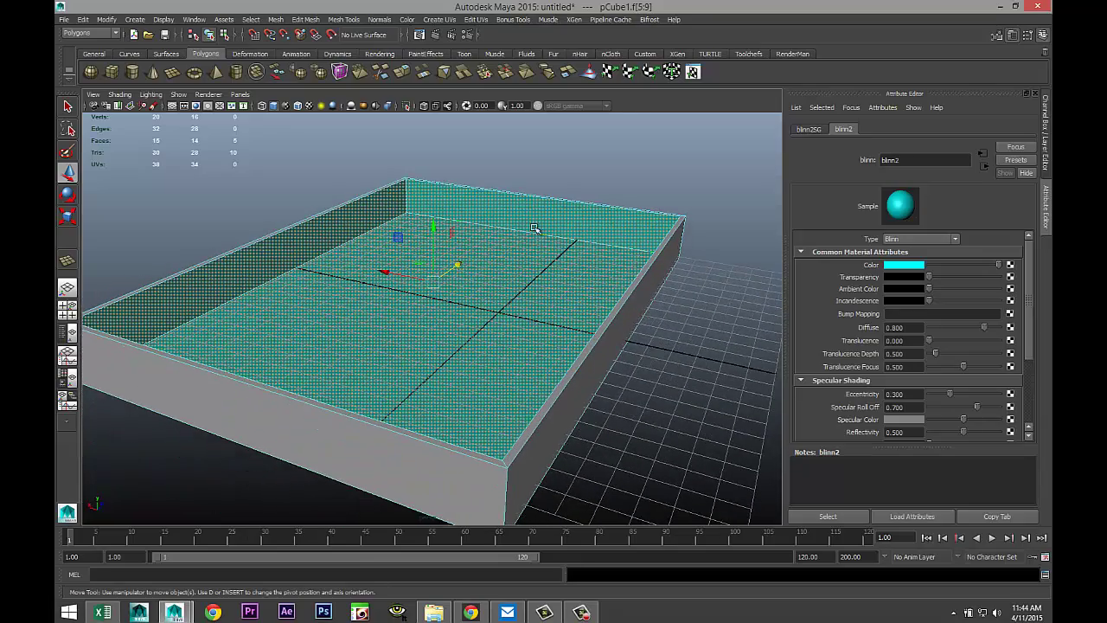
# Check the render settings for which renderers are available.
pyautogui.click(466, 34)
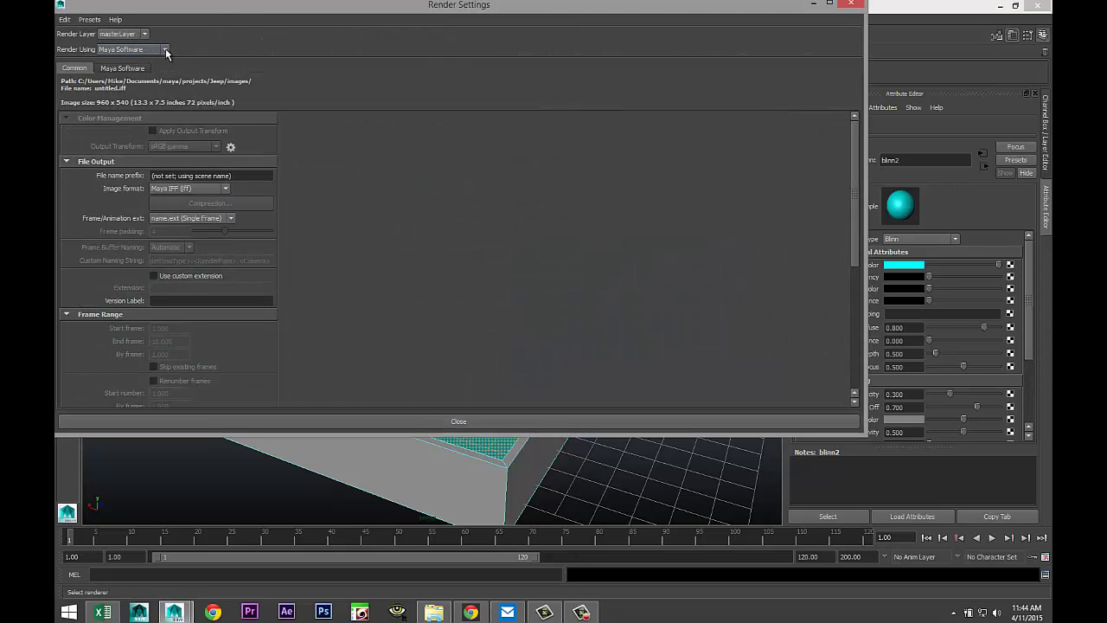
pyautogui.click(164, 50)
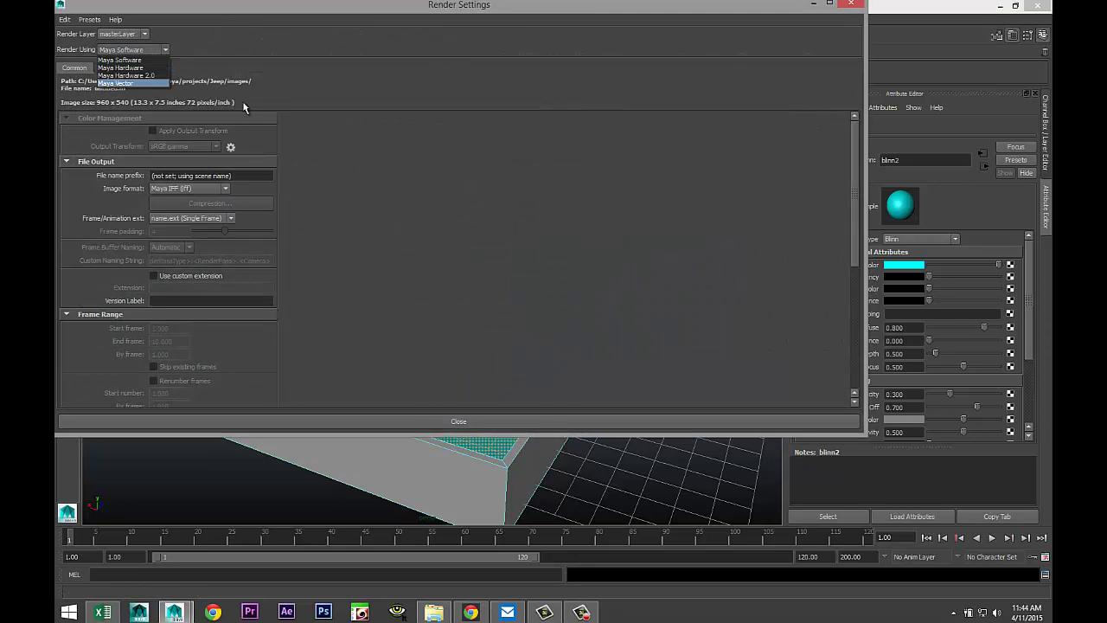
pyautogui.click(850, 4)
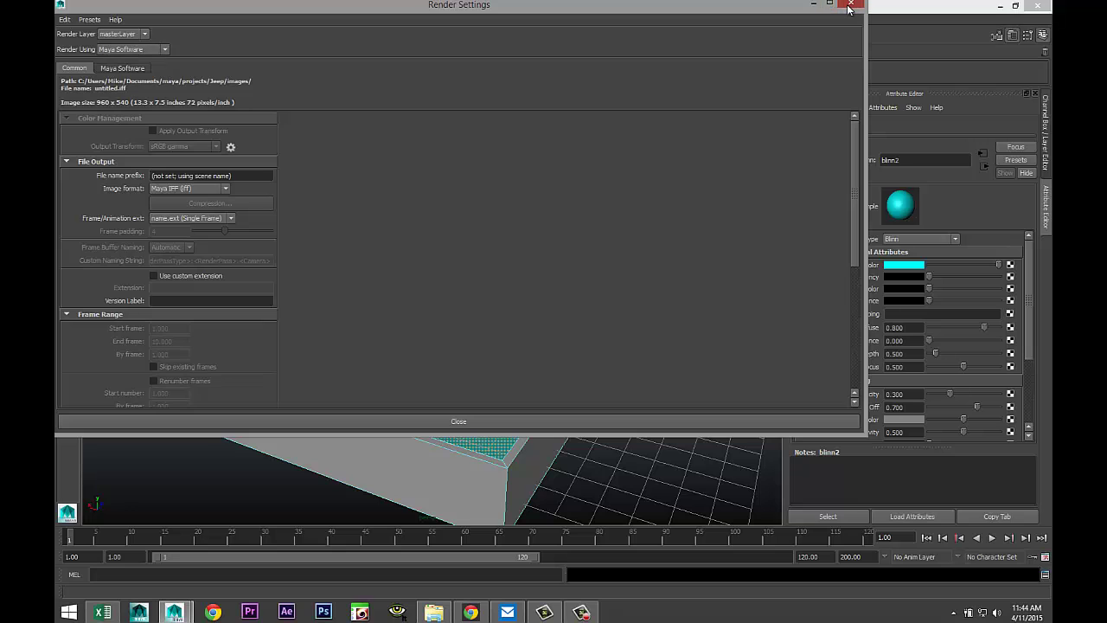
pyautogui.click(851, 4)
# Load the mental ray plug-in Mayatomr.mll in the Plug-in Manager.
pyautogui.click(194, 19)
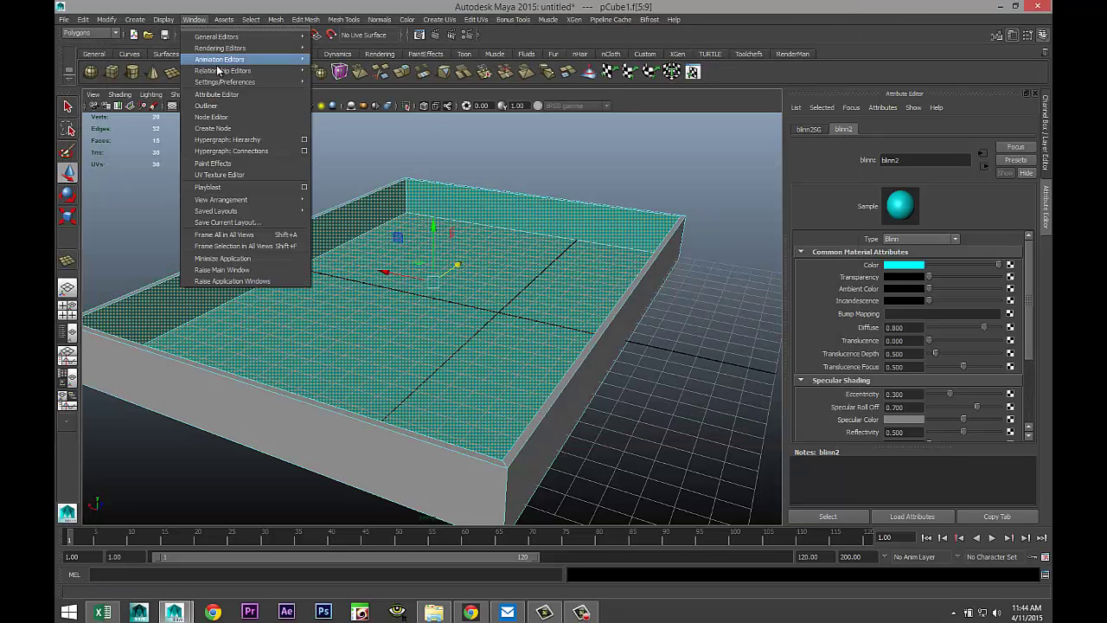
pyautogui.moveTo(253, 84)
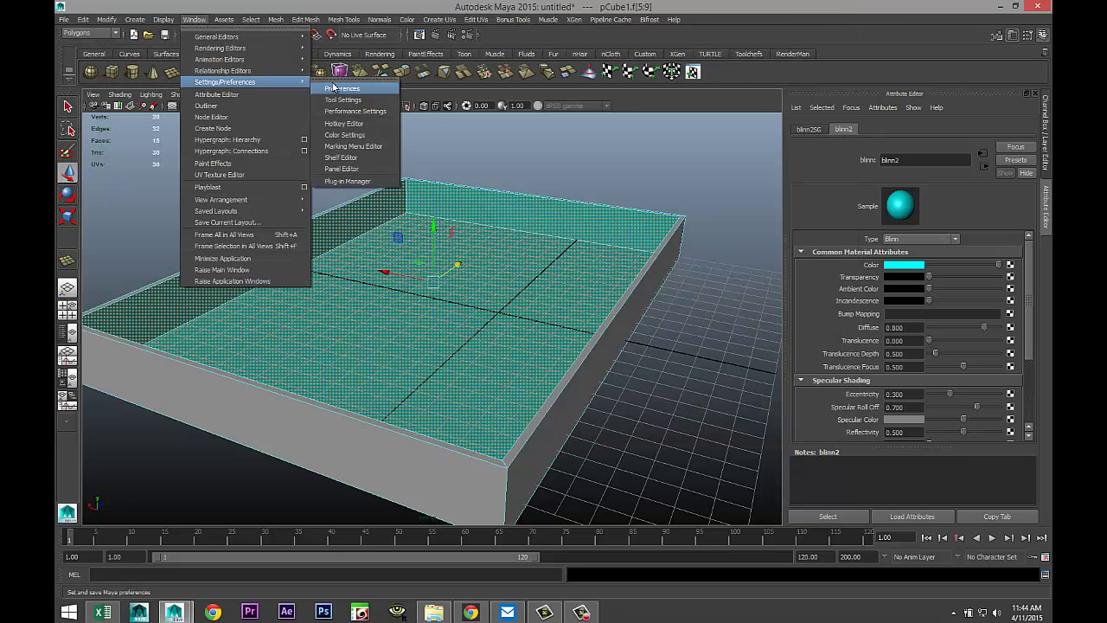
pyautogui.click(348, 182)
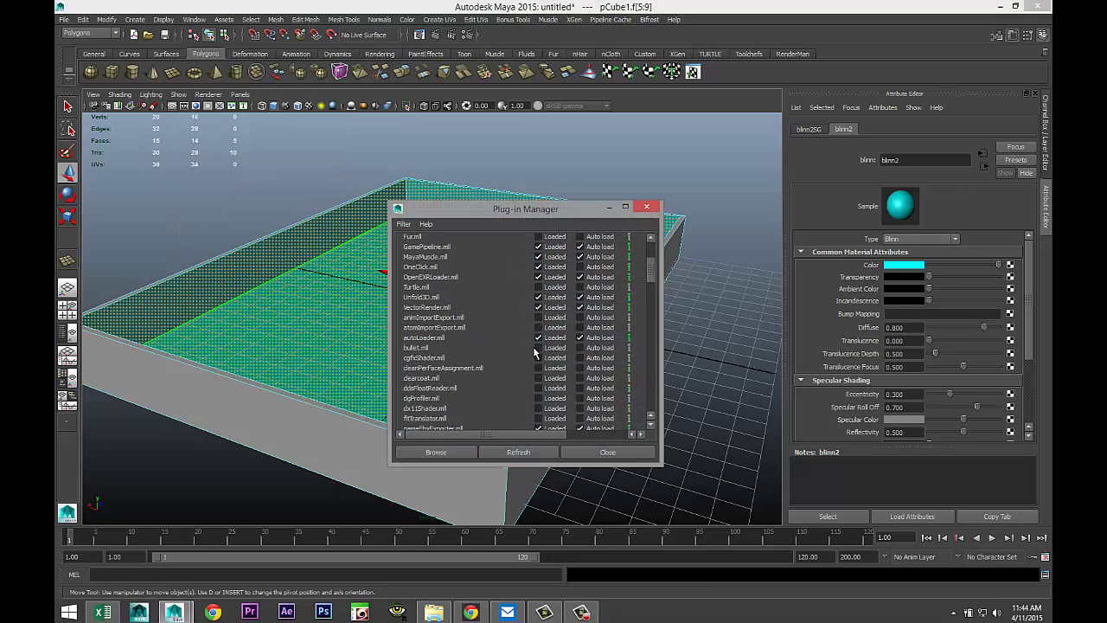
pyautogui.scroll(-10, 533, 352)
pyautogui.scroll(-6, 536, 362)
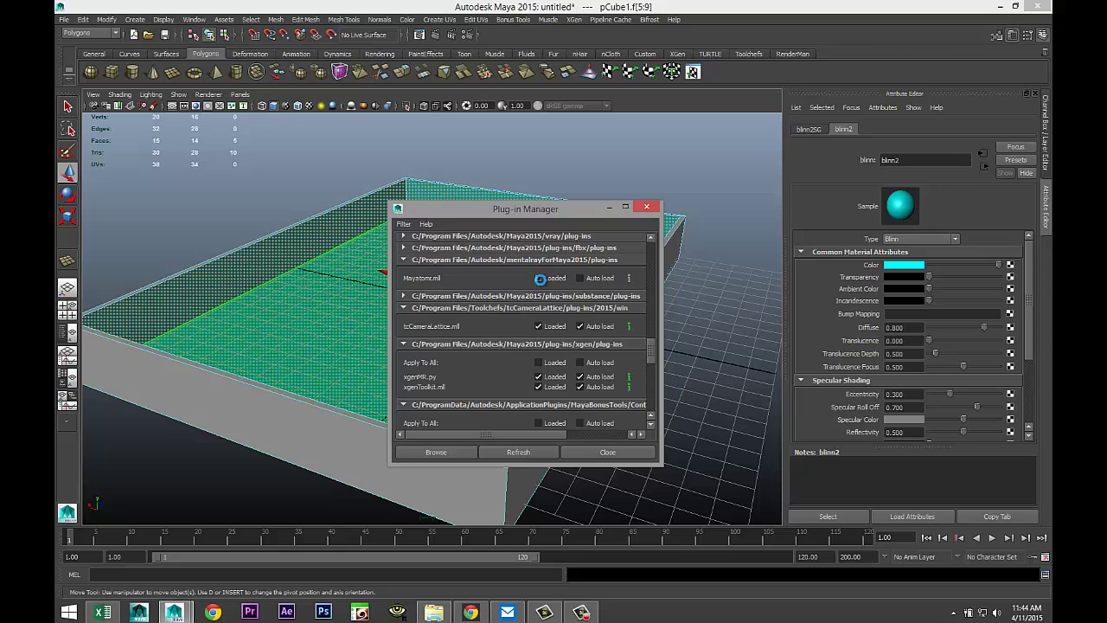
pyautogui.click(538, 278)
pyautogui.click(274, 340)
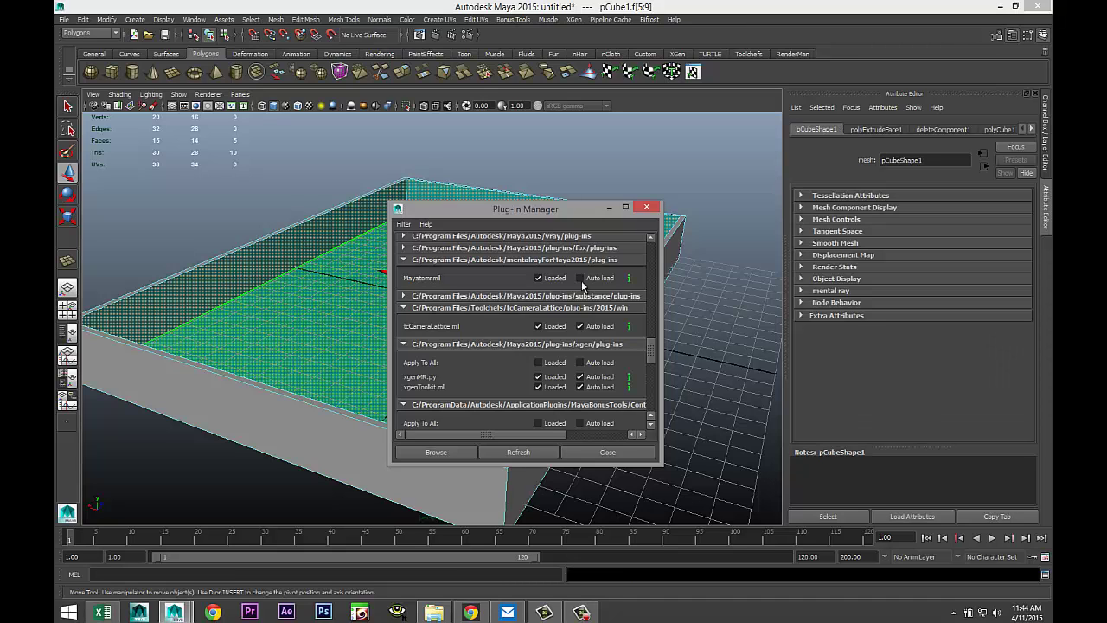
pyautogui.click(646, 210)
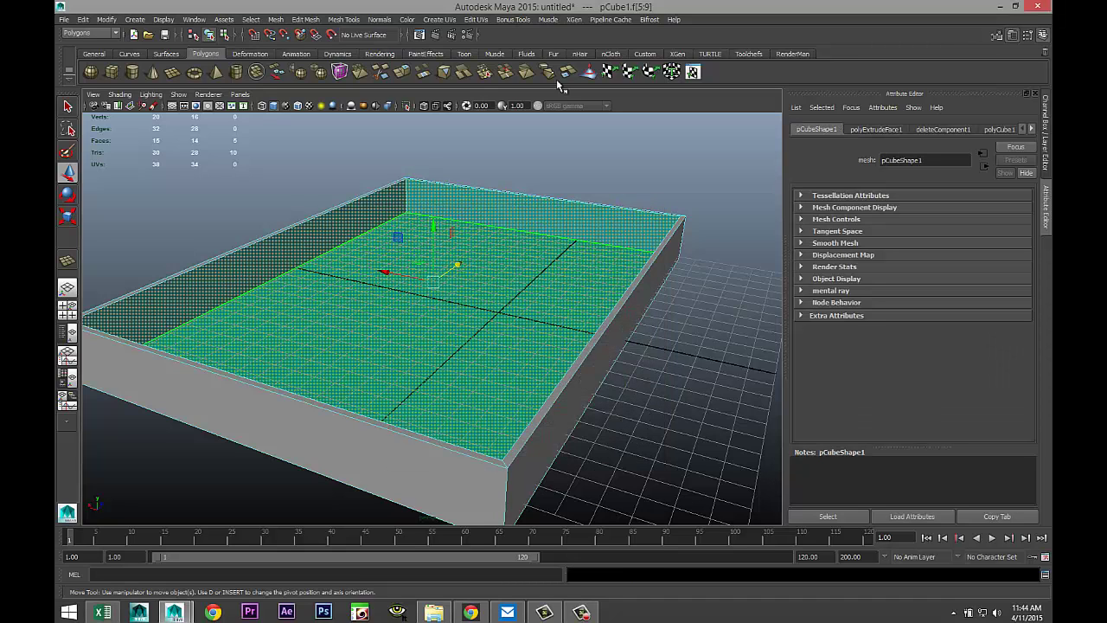
# Set the renderer to mental ray and create a Physical Sun and Sky environment.
pyautogui.click(472, 36)
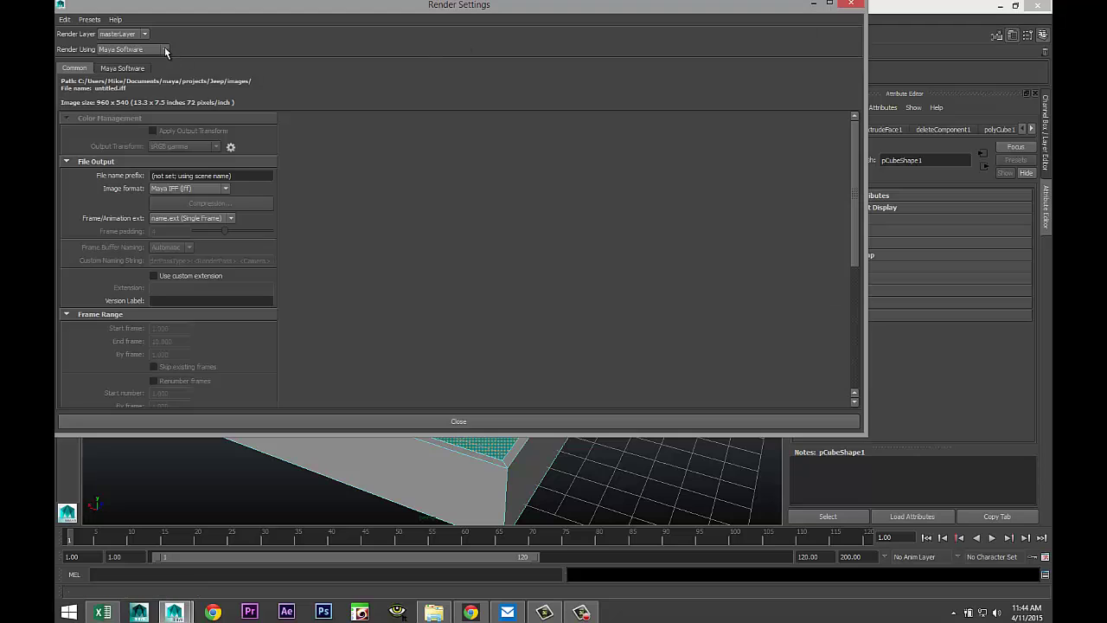
pyautogui.click(166, 51)
pyautogui.click(156, 92)
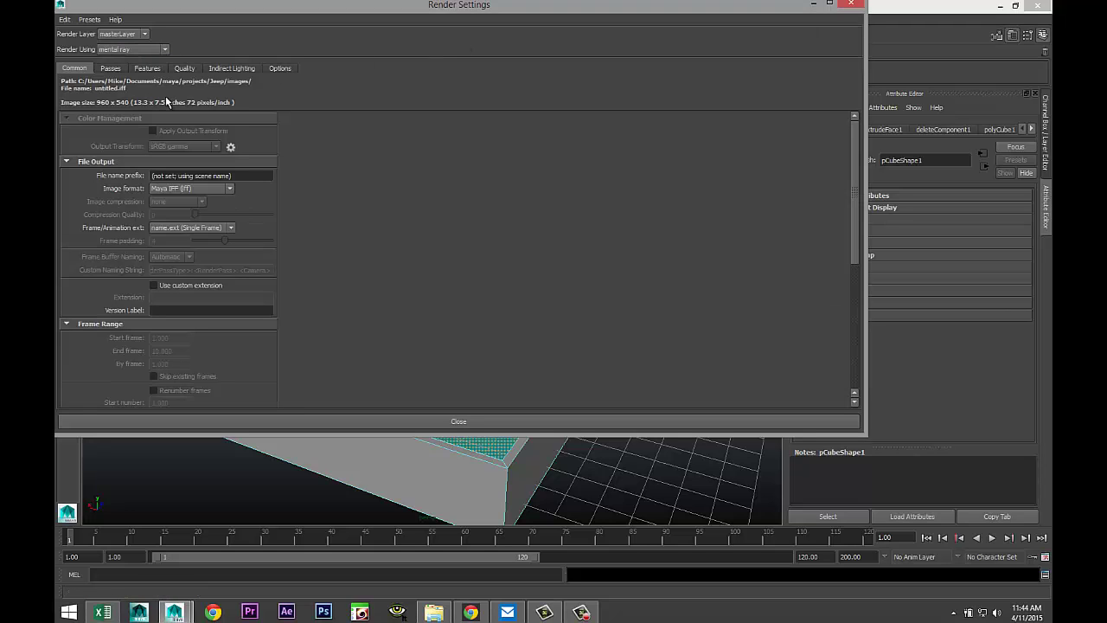
pyautogui.click(233, 66)
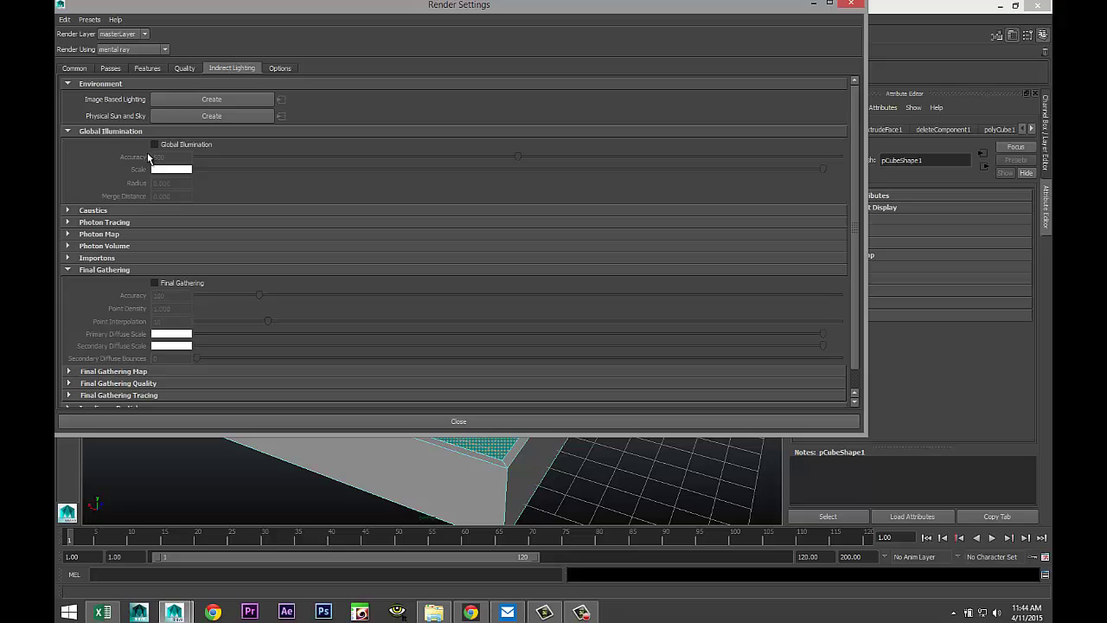
pyautogui.click(182, 115)
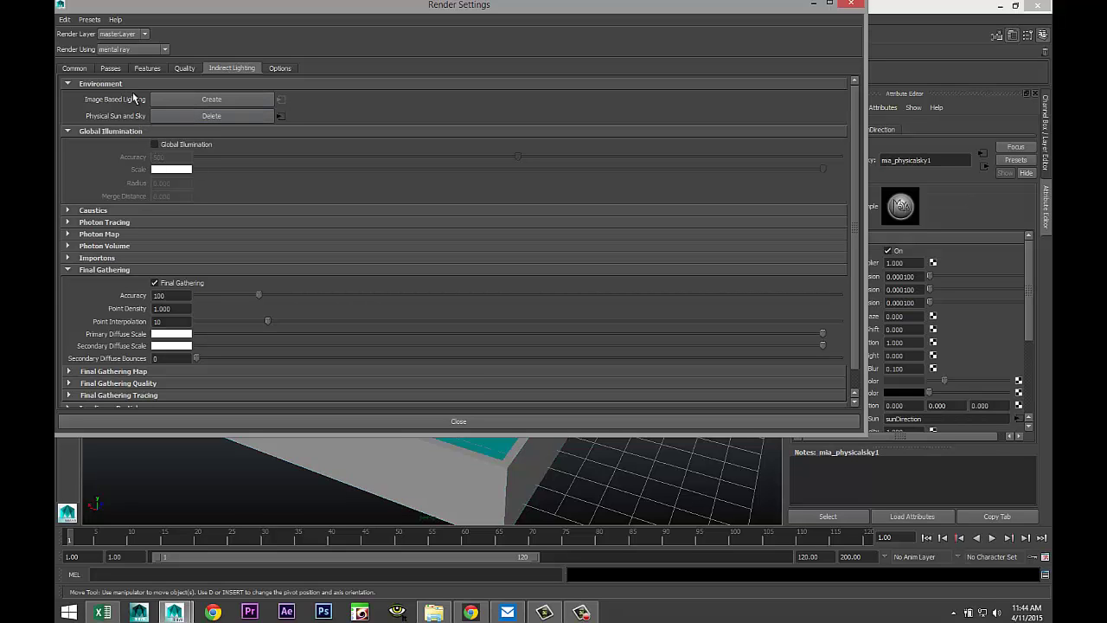
# Set the render sampling quality to 1.51 and the image size to the HD 1080 preset.
pyautogui.click(184, 68)
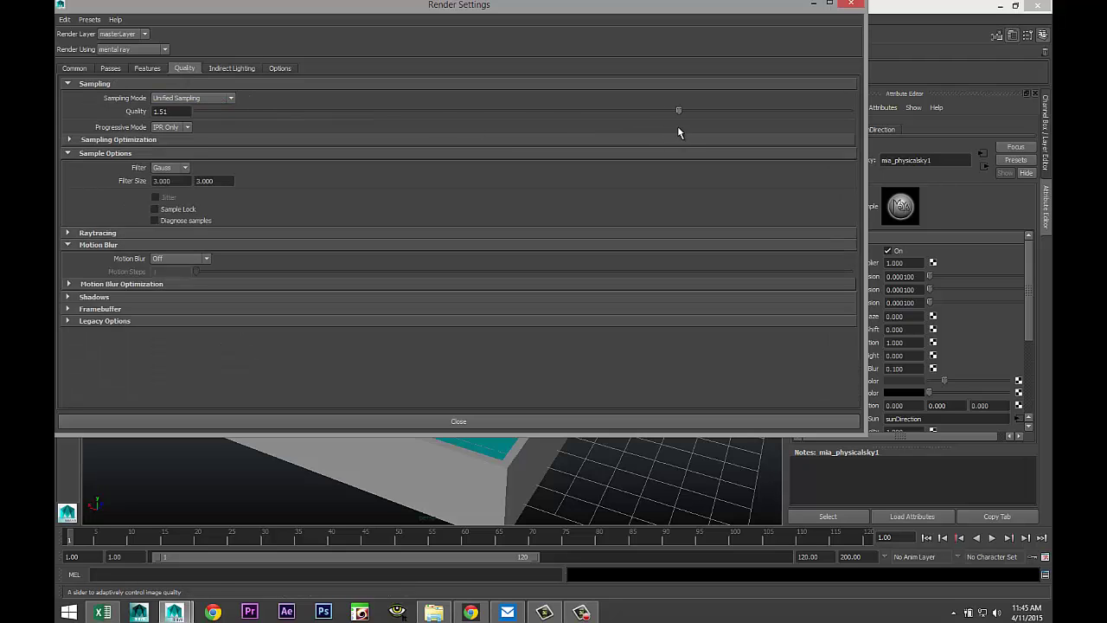
pyautogui.click(74, 69)
pyautogui.scroll(-4, 216, 238)
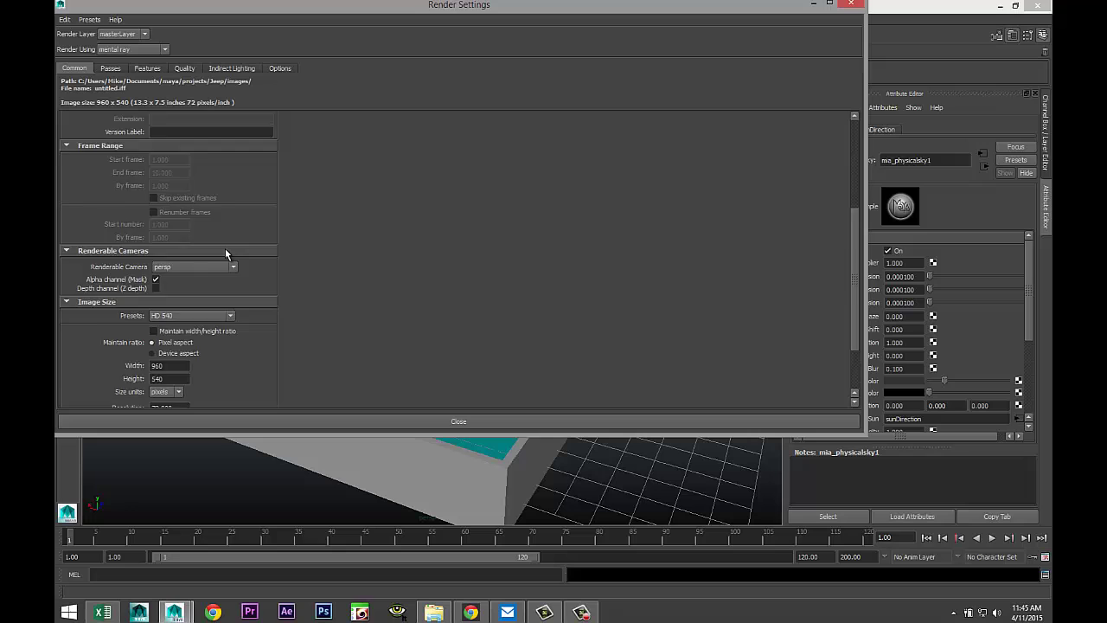
pyautogui.scroll(-2, 226, 253)
pyautogui.click(230, 239)
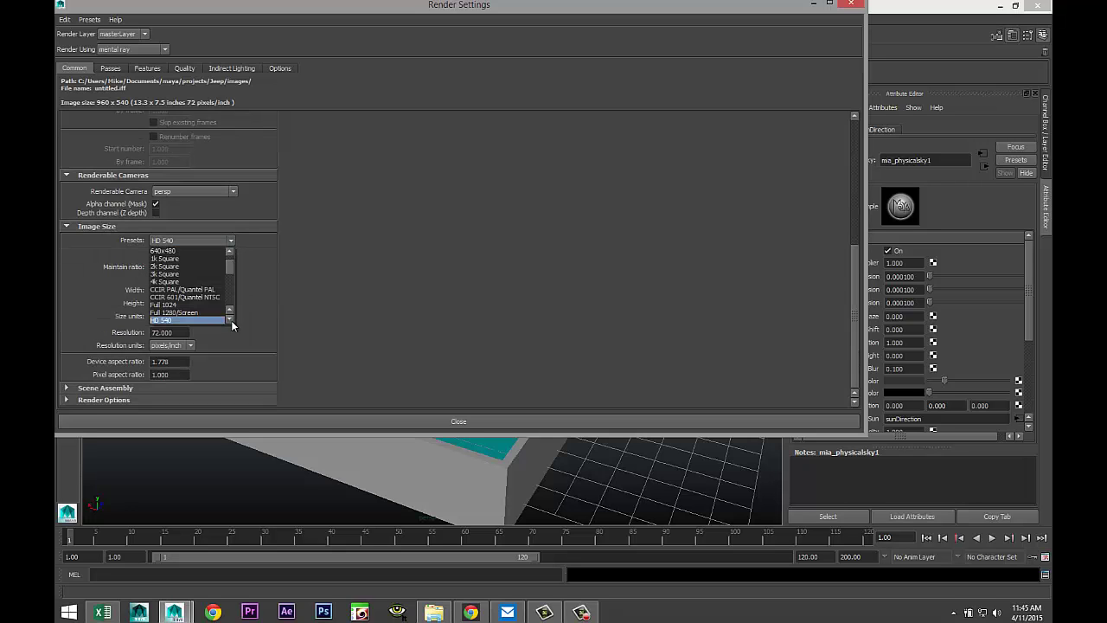
pyautogui.scroll(-2, 230, 322)
pyautogui.click(199, 319)
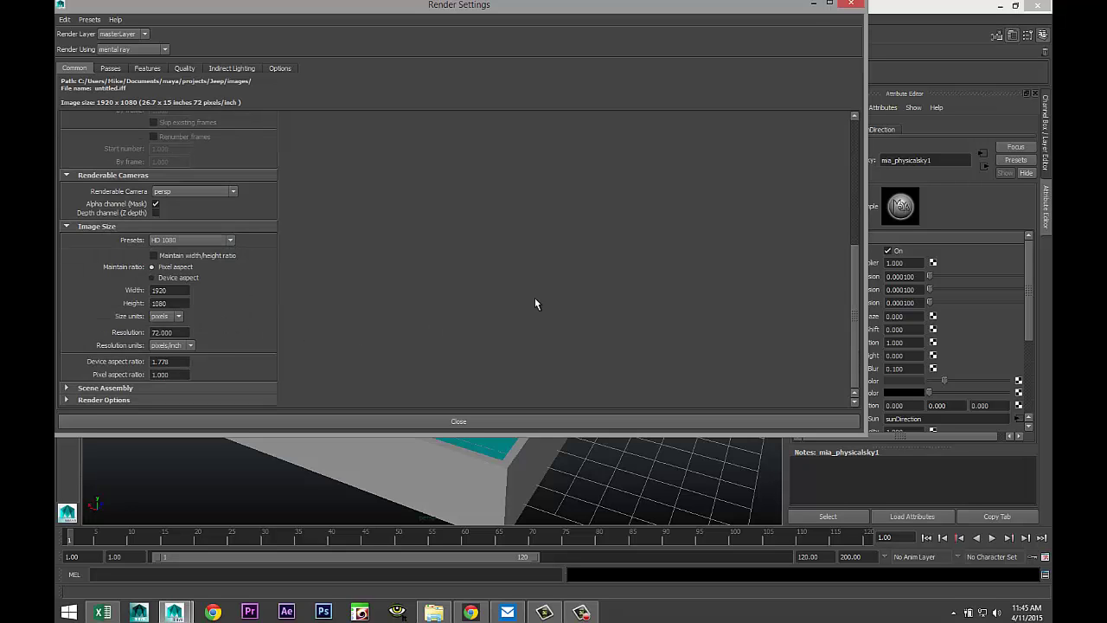
pyautogui.click(813, 5)
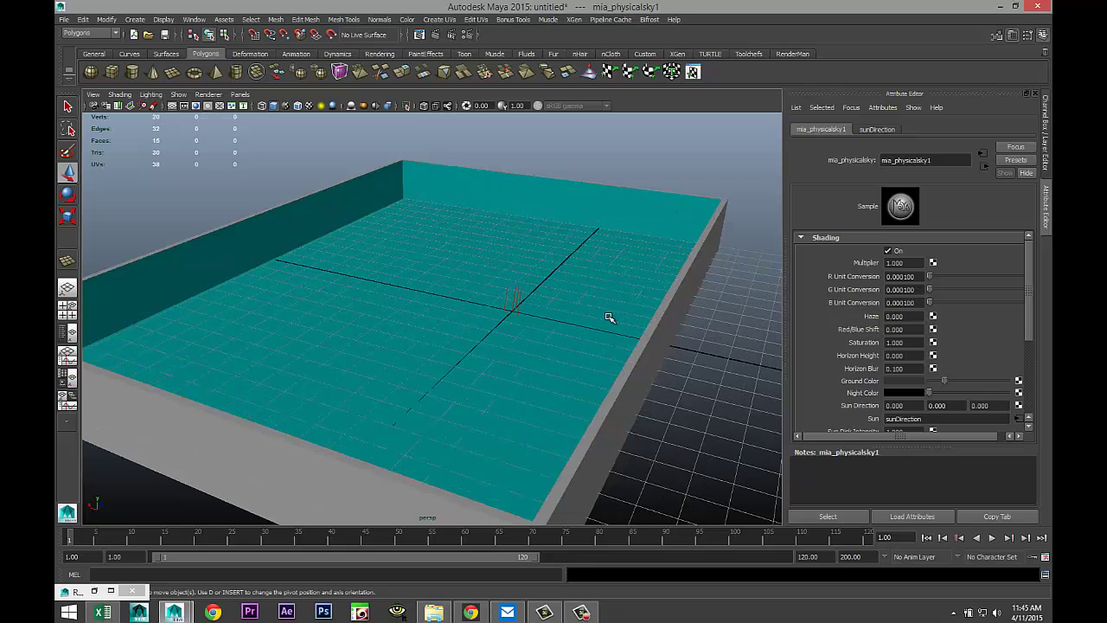
# Select the sunDirection light from the Outliner and raise it well above the pool.
pyautogui.keyDown('alt'); pyautogui.moveTo(562, 358); pyautogui.dragTo(521, 317); pyautogui.keyUp('alt')
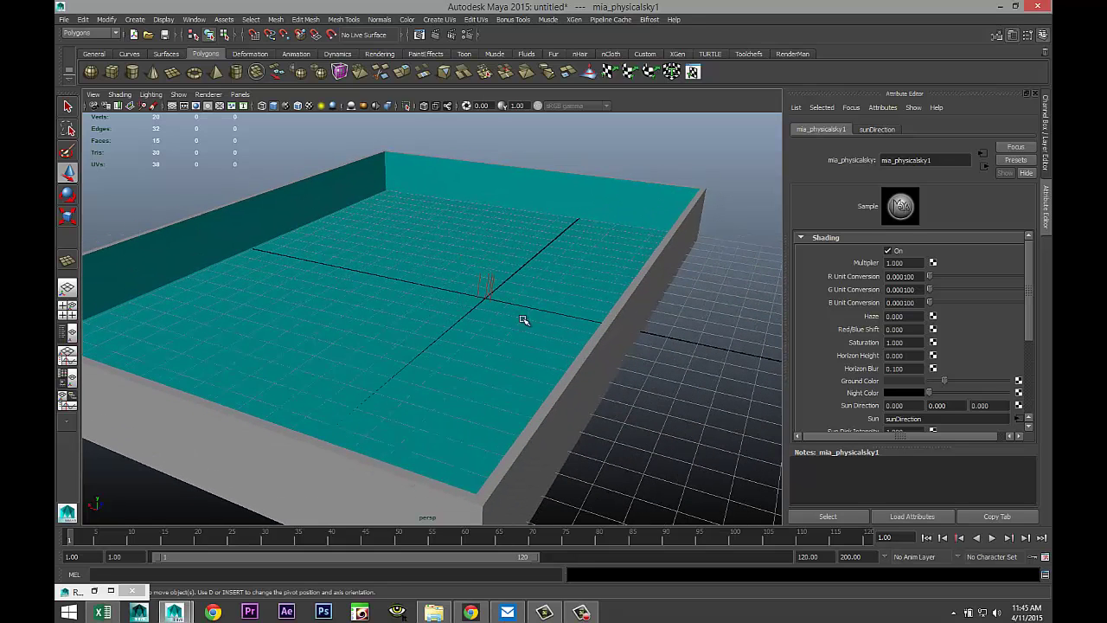
pyautogui.click(486, 279)
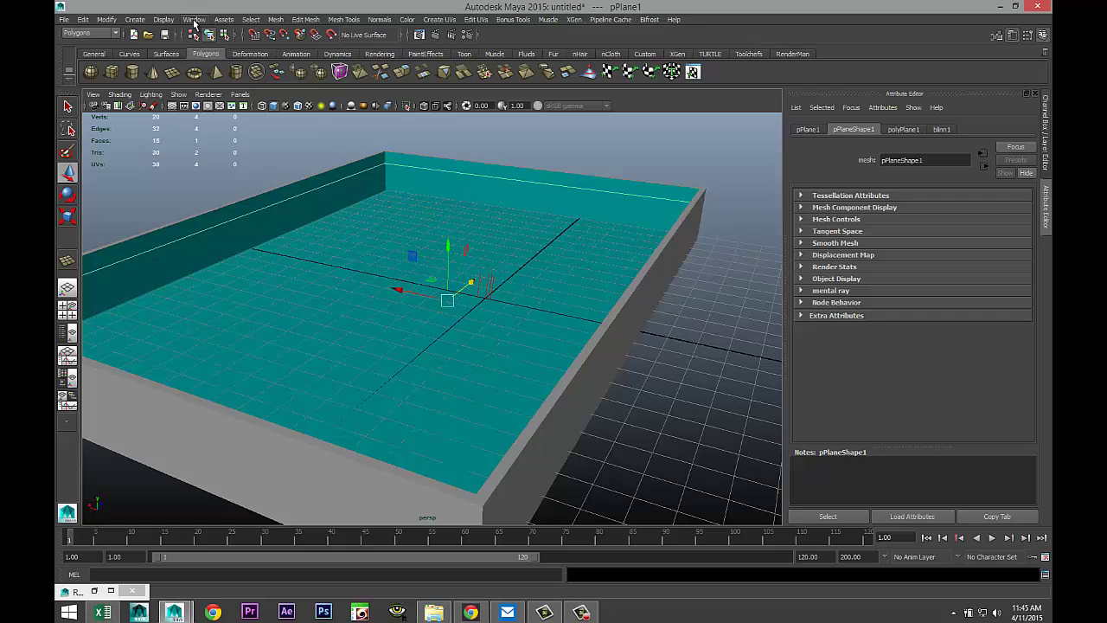
pyautogui.click(194, 20)
pyautogui.click(212, 107)
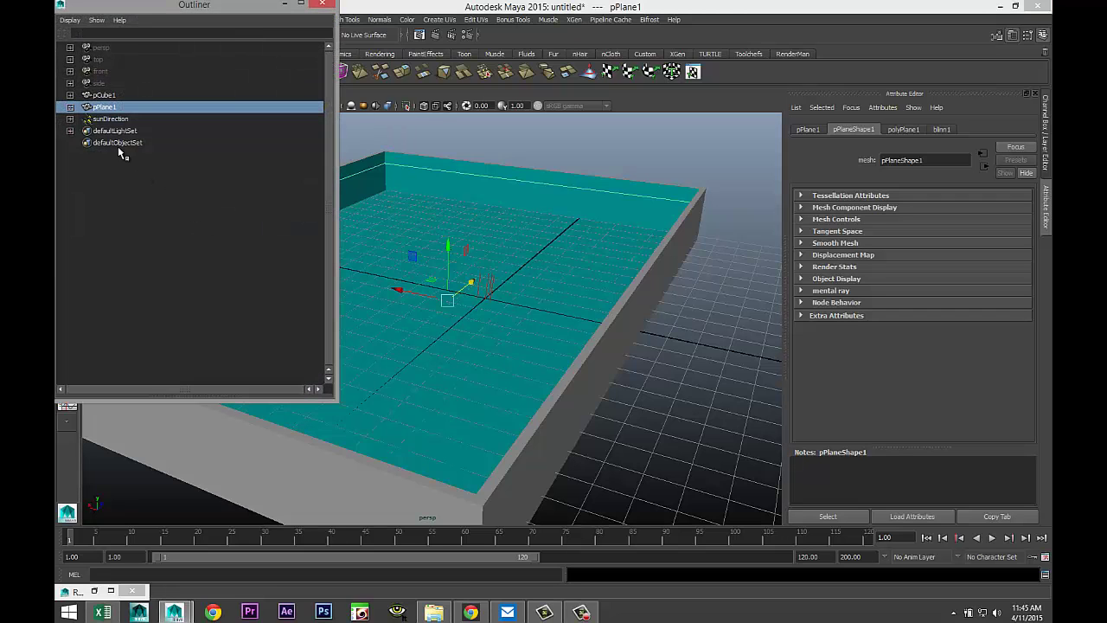
pyautogui.click(111, 120)
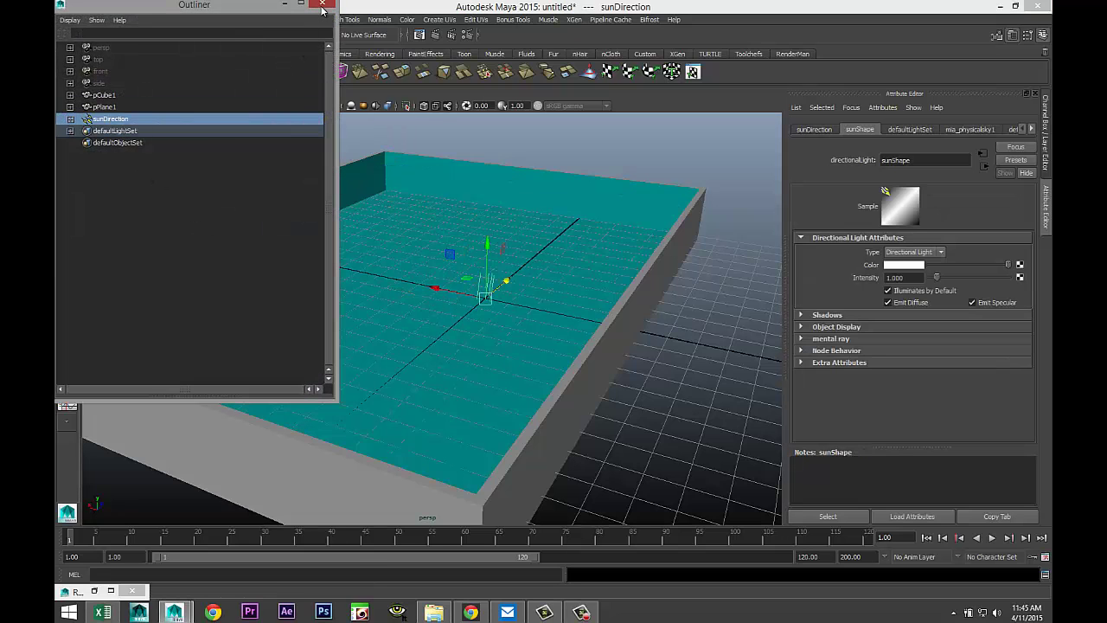
pyautogui.click(322, 4)
pyautogui.scroll(-4, 437, 272)
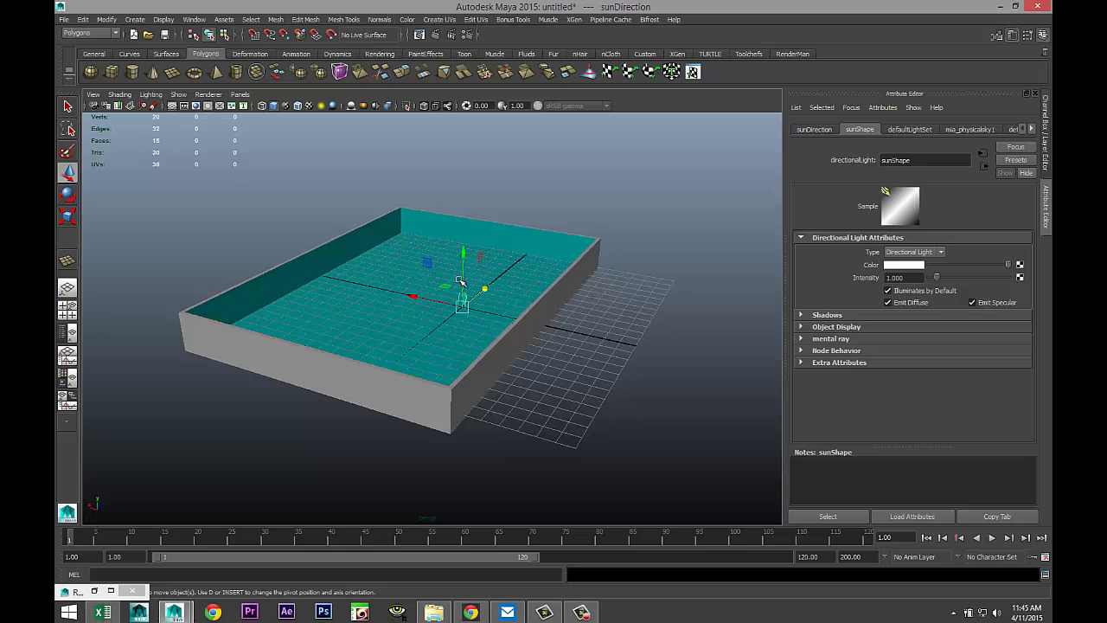
pyautogui.moveTo(467, 251); pyautogui.dragTo(466, 116)
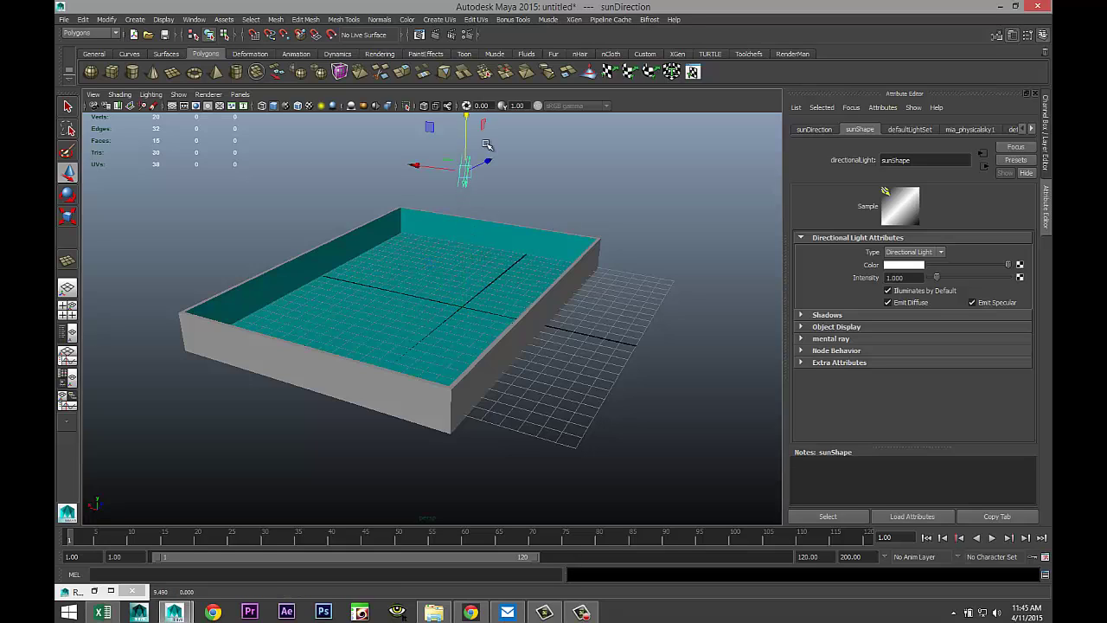
# Light the viewport with the scene lights and rotate the sun light so it shines into the pool at an angle.
pyautogui.press('7')
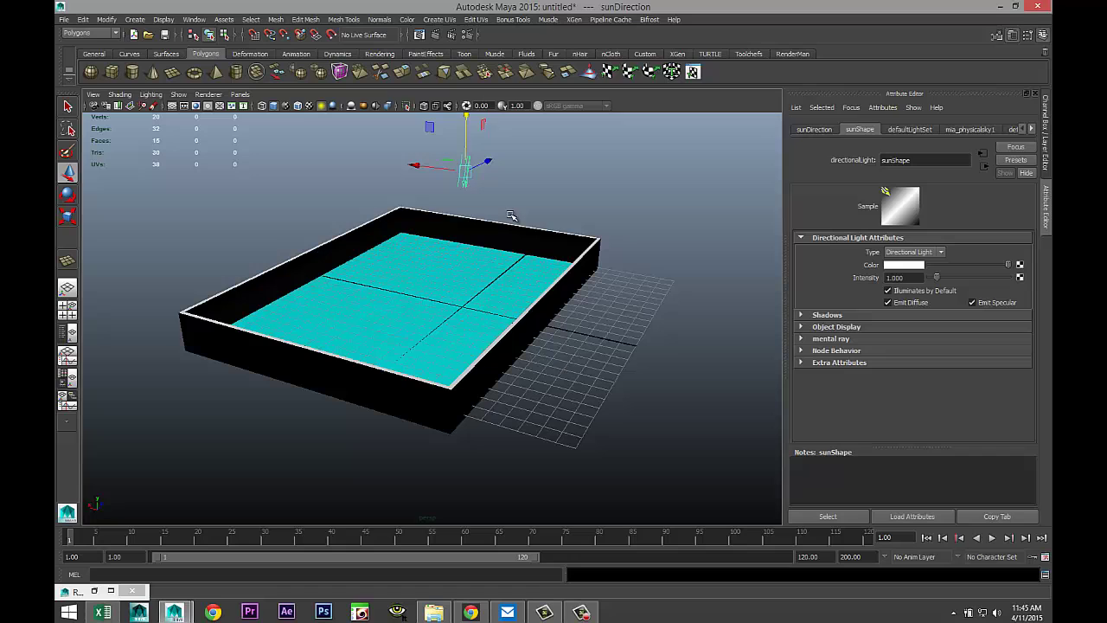
pyautogui.keyDown('alt'); pyautogui.moveTo(539, 265); pyautogui.dragTo(528, 341); pyautogui.keyUp('alt')
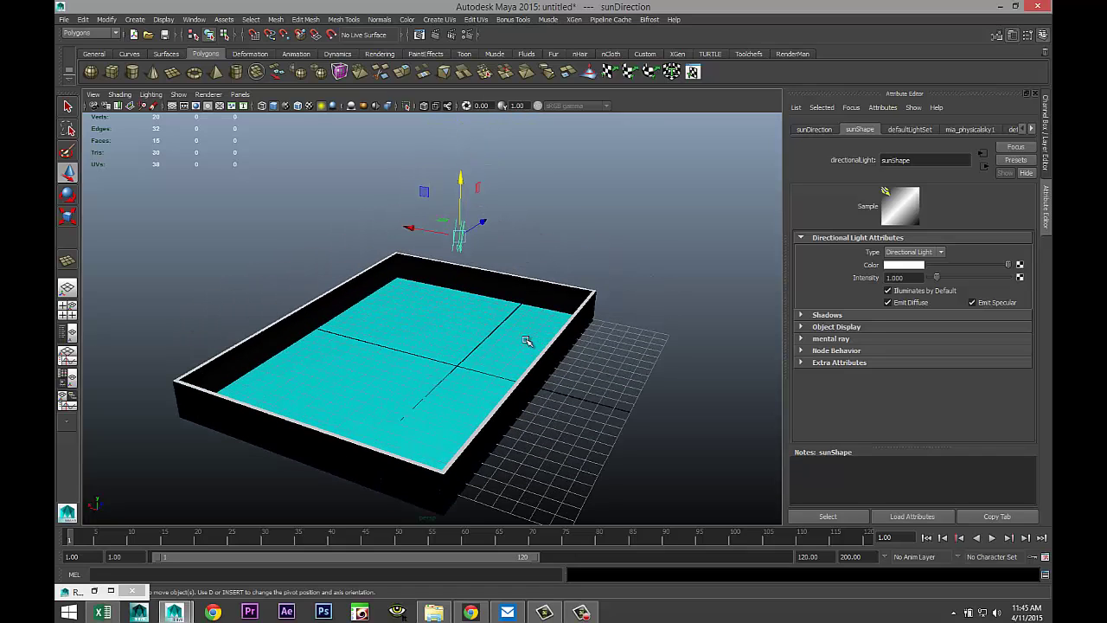
pyautogui.press('e')
pyautogui.moveTo(442, 209); pyautogui.dragTo(446, 258)
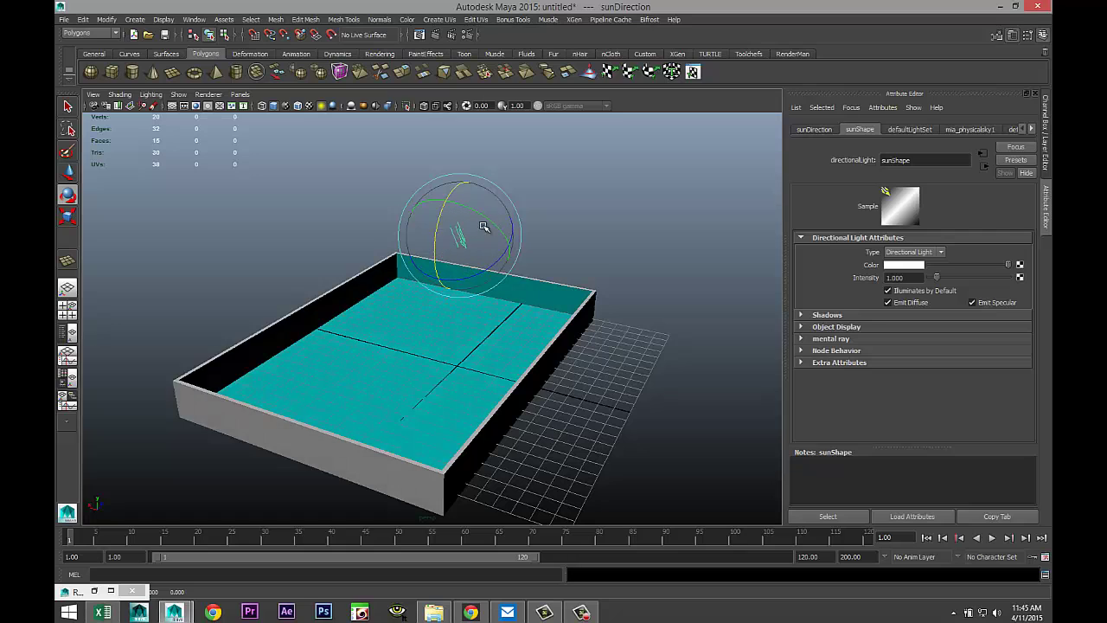
pyautogui.moveTo(486, 226); pyautogui.dragTo(504, 233)
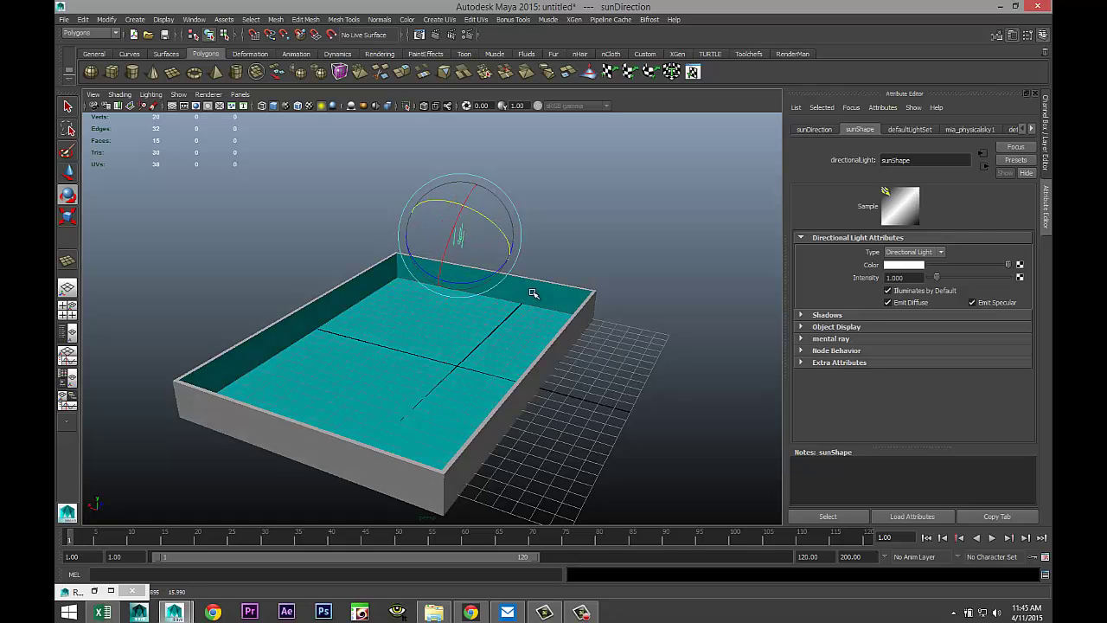
# Frame the pool closely in the perspective view and check a mental ray render of it.
pyautogui.keyDown('alt'); pyautogui.moveTo(539, 371); pyautogui.dragTo(555, 341); pyautogui.keyUp('alt')
pyautogui.scroll(5, 555, 341)
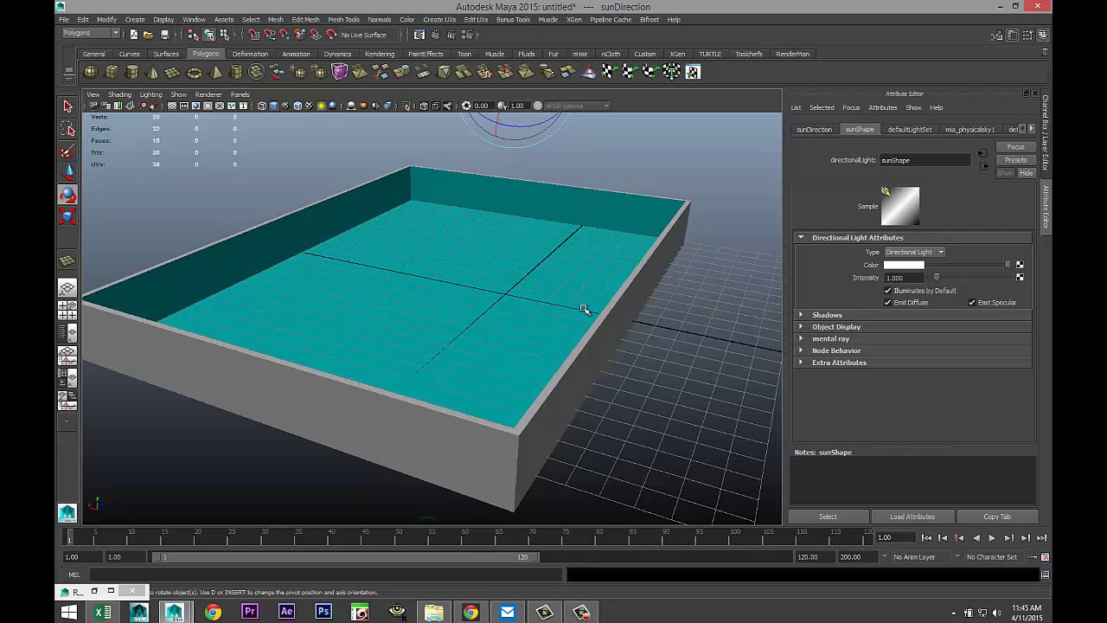
pyautogui.scroll(-3, 596, 365)
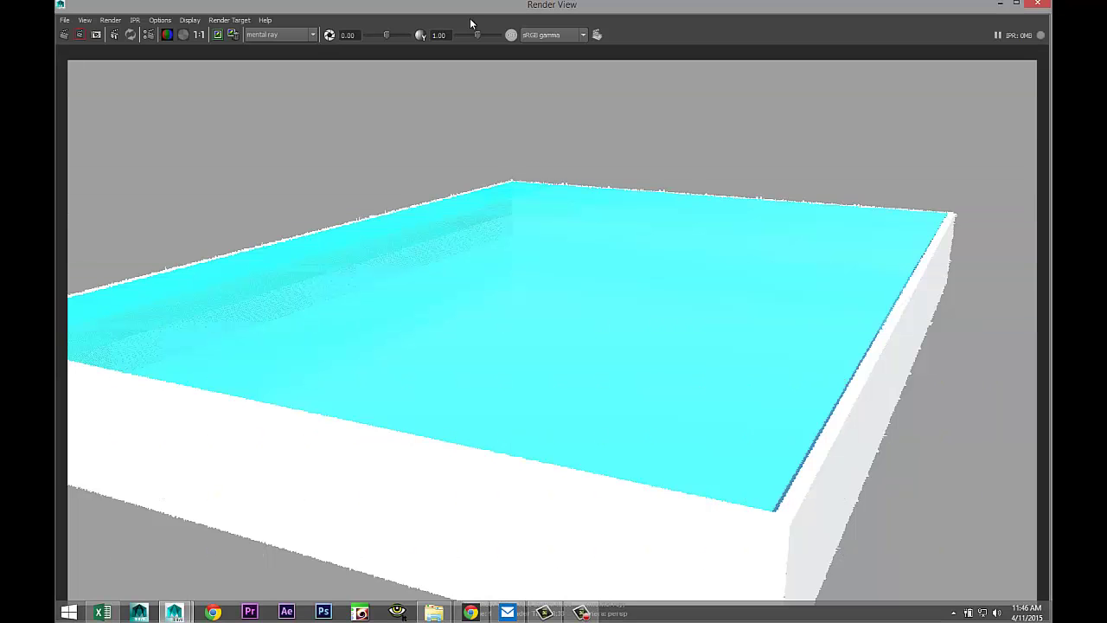
pyautogui.click(1001, 5)
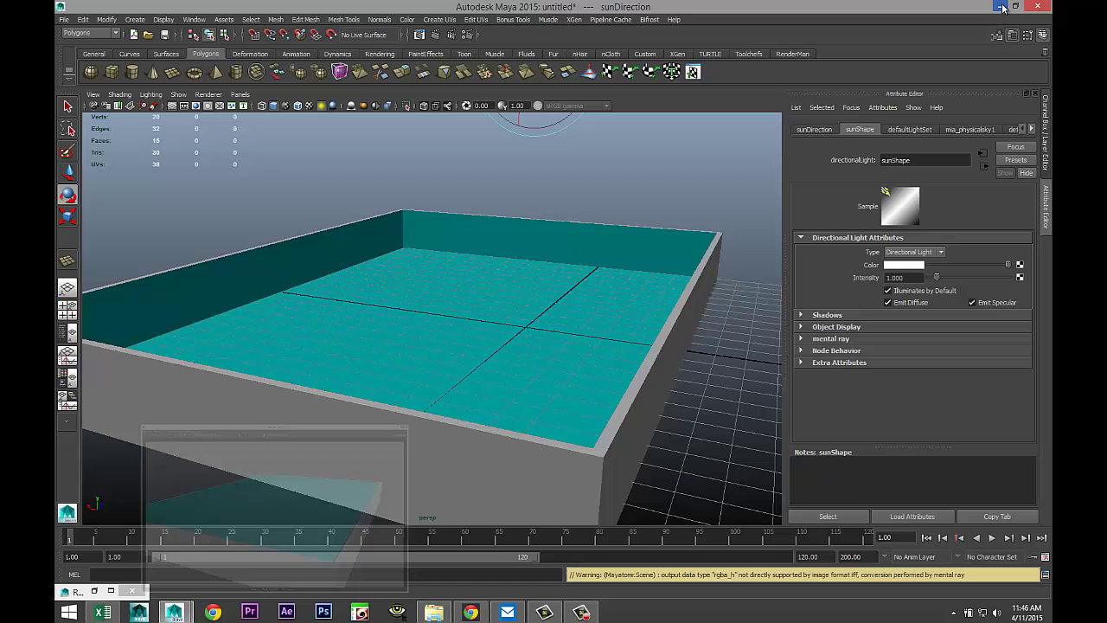
# Select the water surface plane and bring its blinn1 material into the Hypershade work area.
pyautogui.scroll(-3, 586, 340)
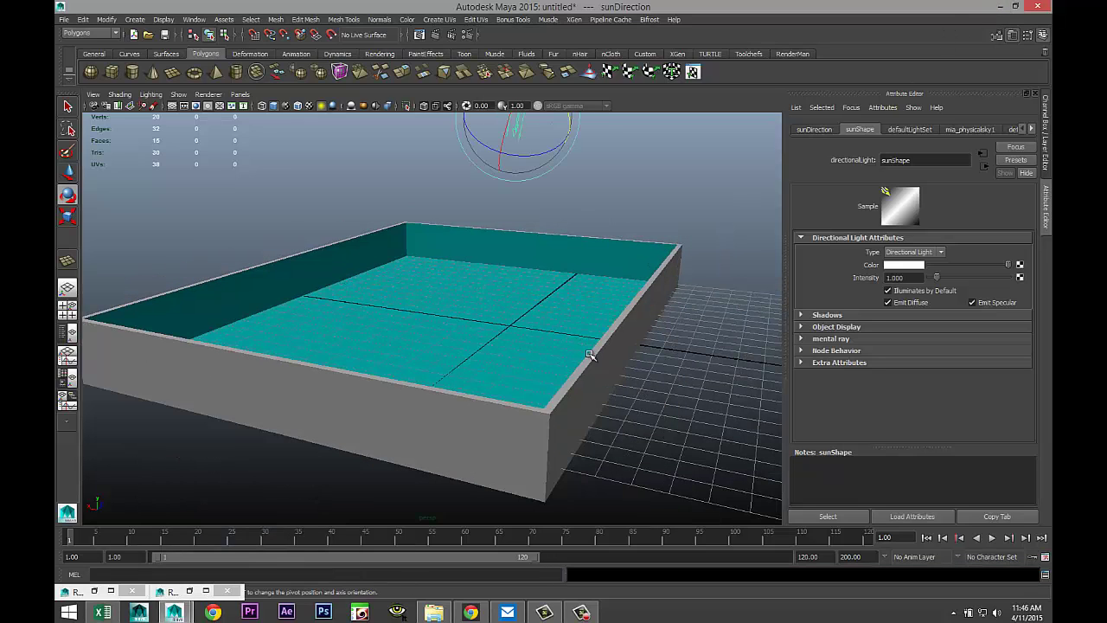
pyautogui.keyDown('alt'); pyautogui.moveTo(618, 371); pyautogui.dragTo(545, 315); pyautogui.keyUp('alt')
pyautogui.click(544, 315)
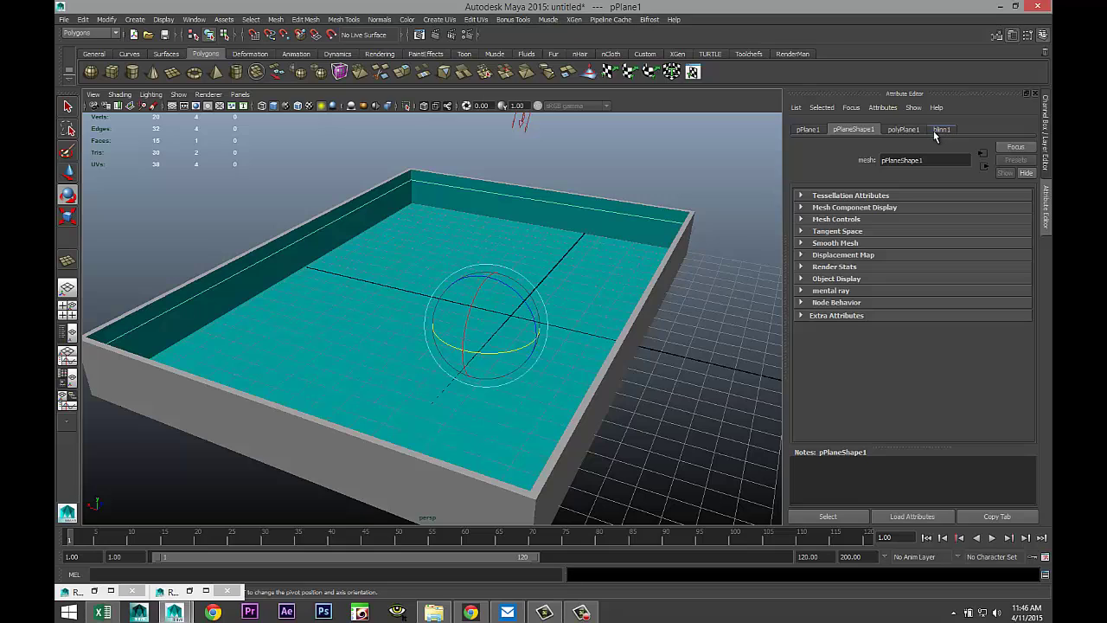
pyautogui.click(193, 20)
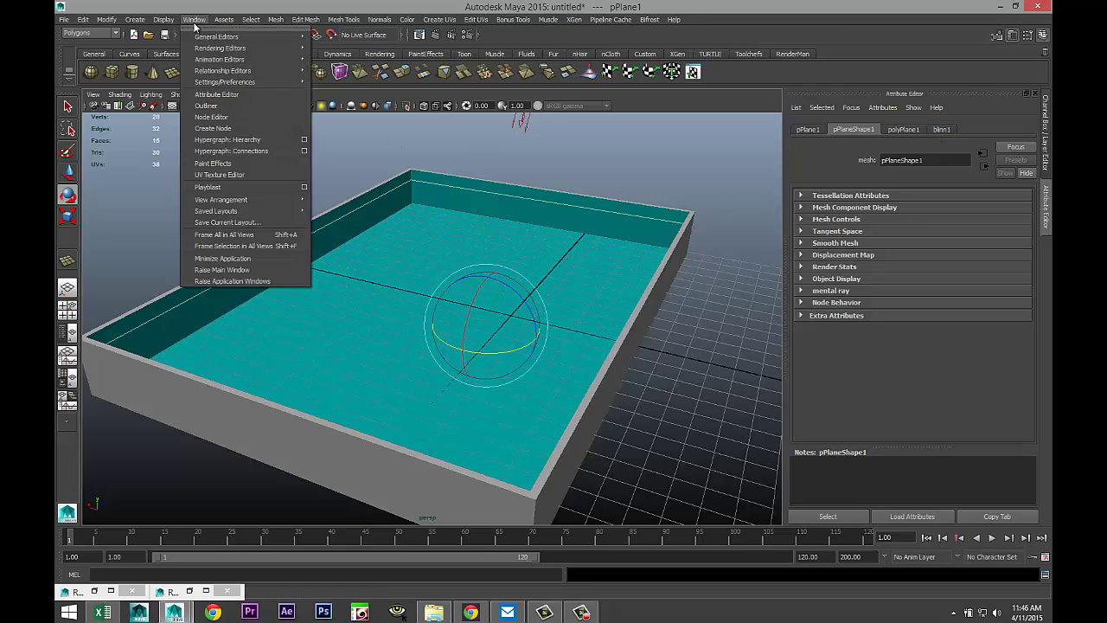
pyautogui.moveTo(223, 49)
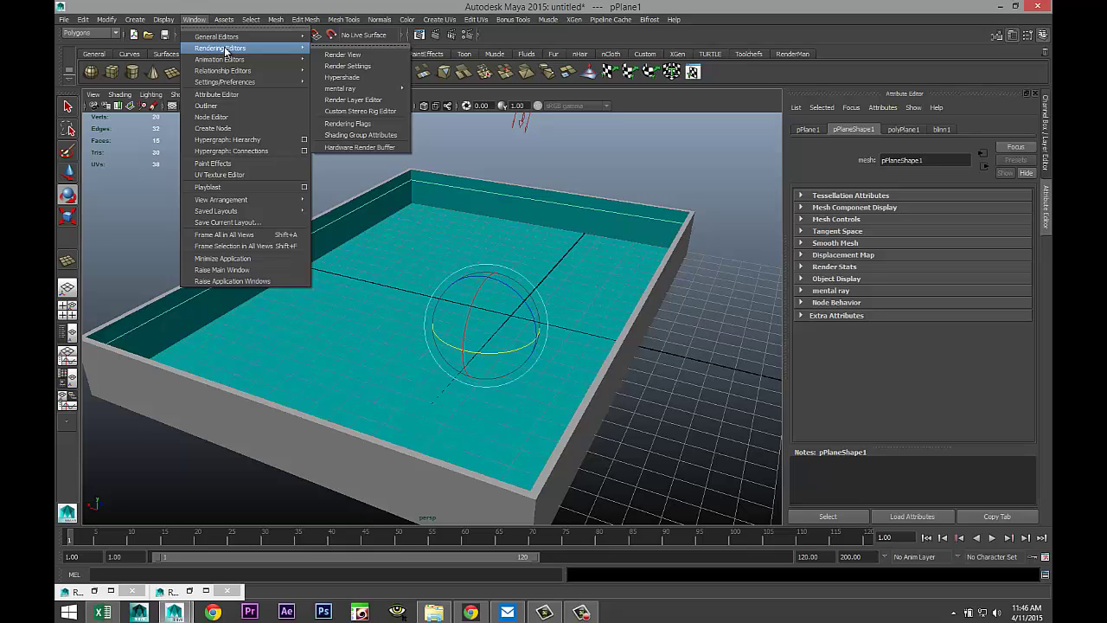
pyautogui.click(346, 77)
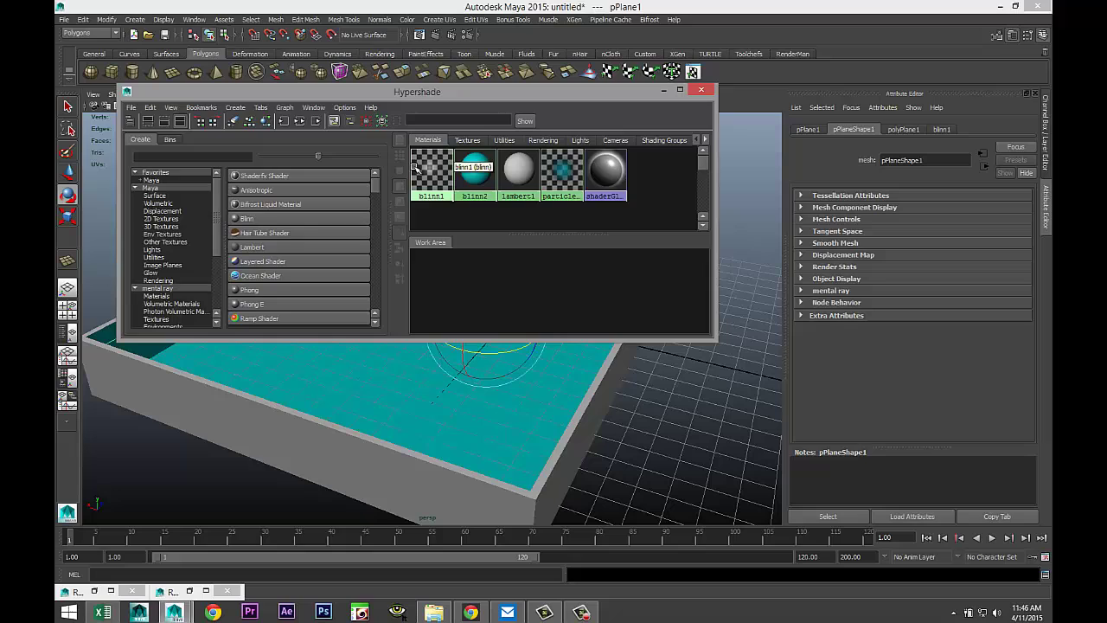
pyautogui.moveTo(437, 177); pyautogui.dragTo(588, 286, button='middle')
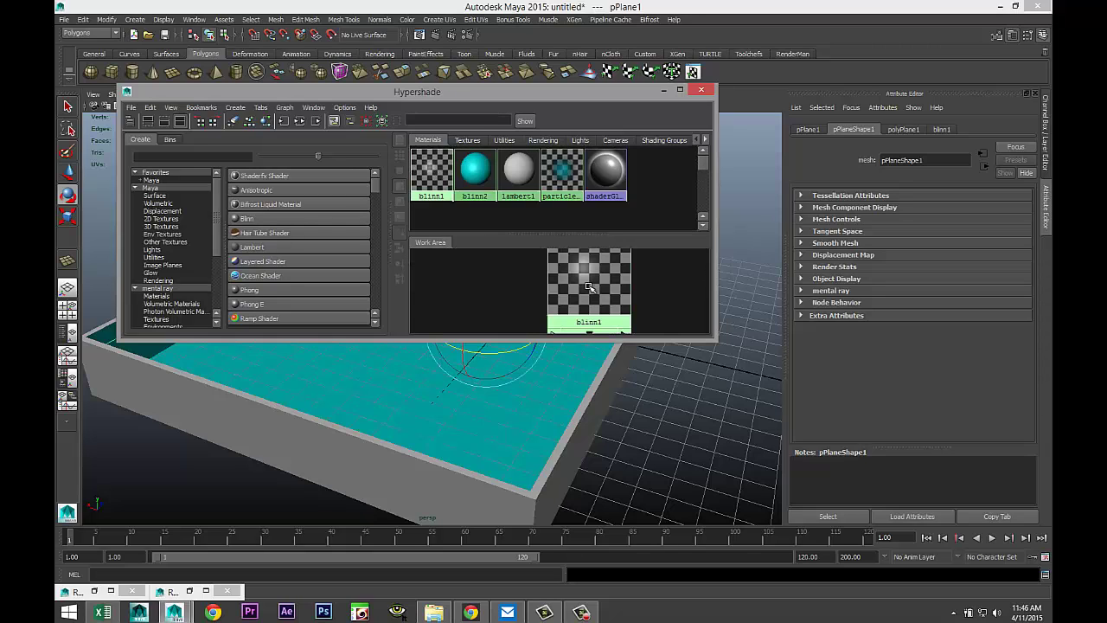
# Create an Ocean Shader and connect it to the transparency of blinn1.
pyautogui.click(177, 157)
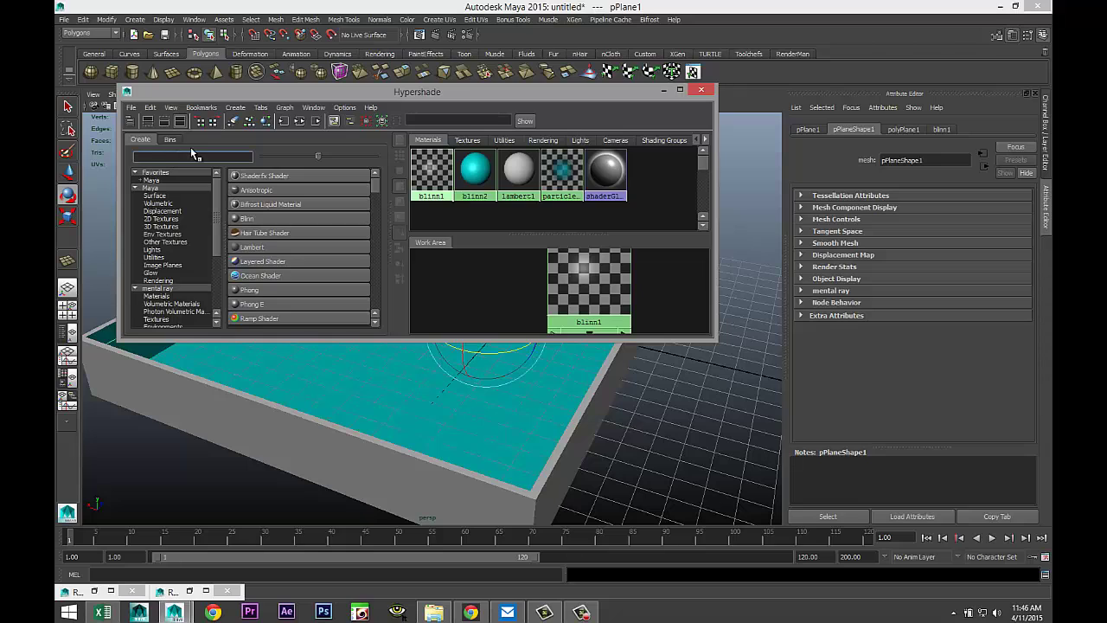
pyautogui.write('ocean')
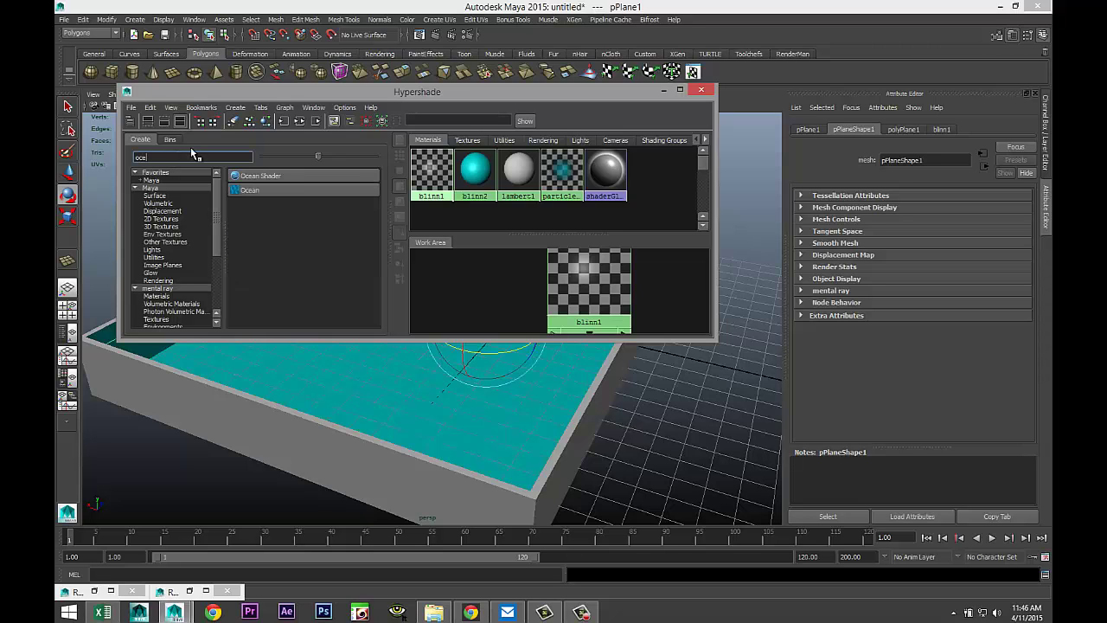
pyautogui.click(263, 175)
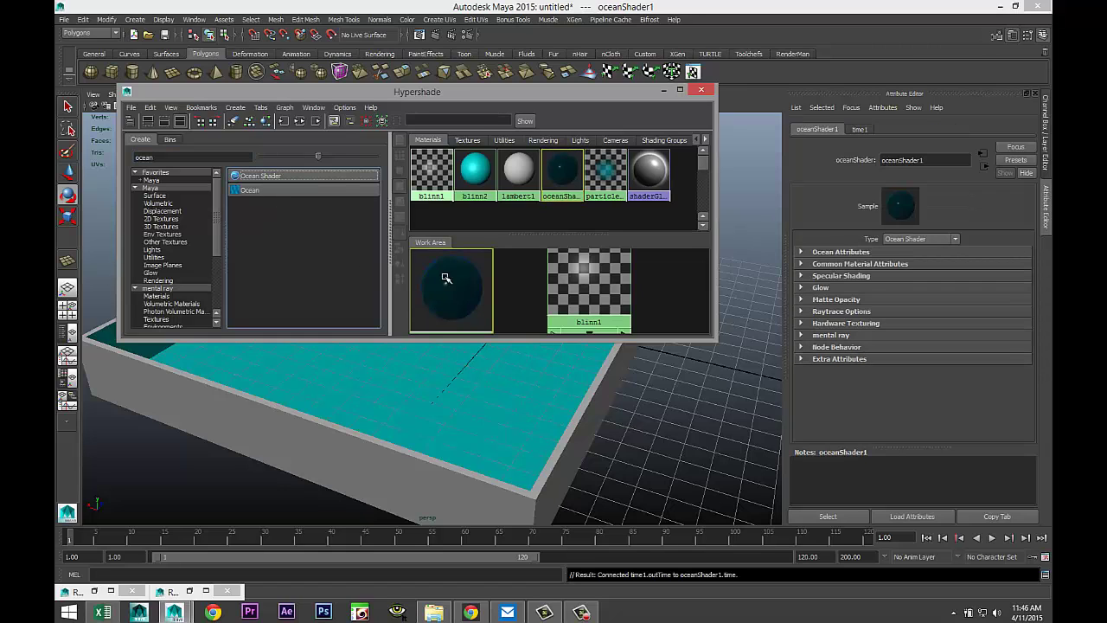
pyautogui.moveTo(443, 289); pyautogui.dragTo(588, 278, button='middle')
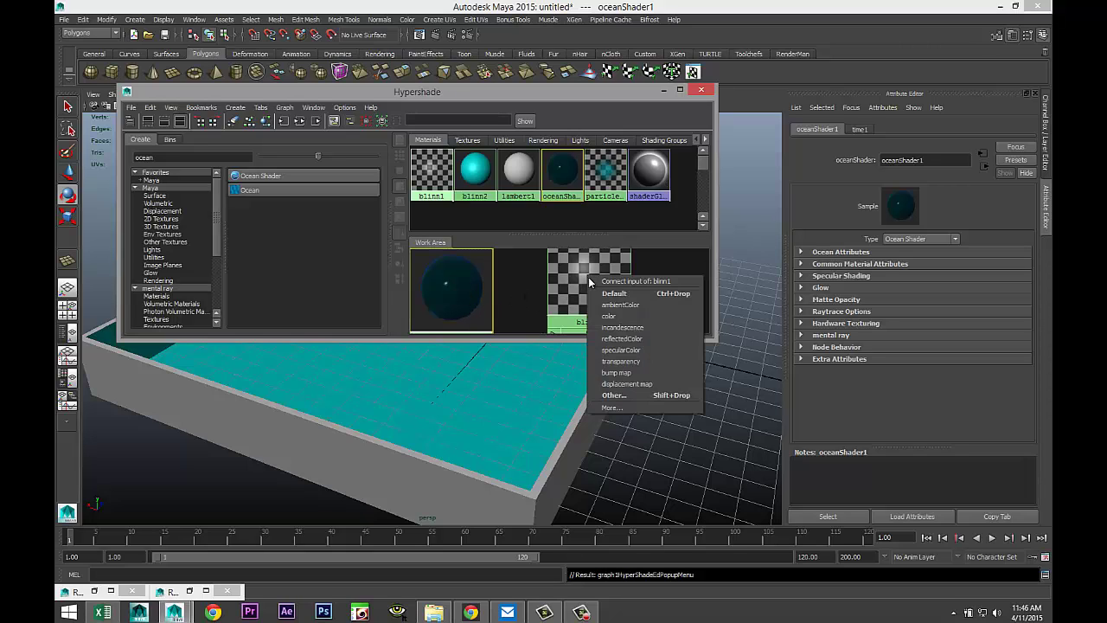
pyautogui.click(636, 361)
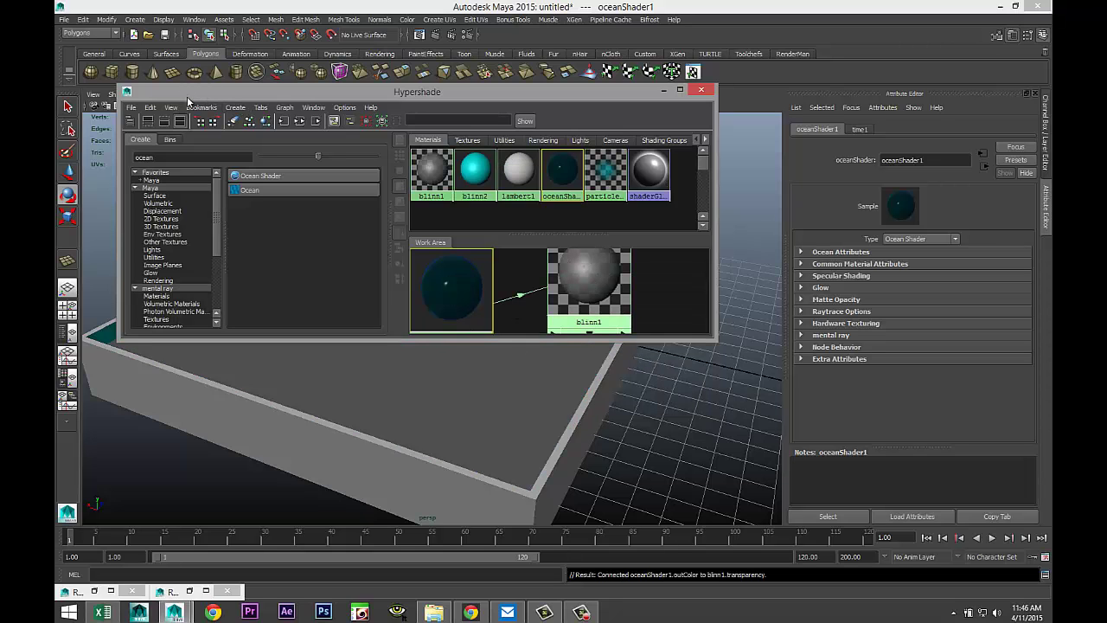
# Assign the ocean shader directly to the pool's surface plane and minimize the Hypershade.
pyautogui.moveTo(216, 92); pyautogui.dragTo(552, 22)
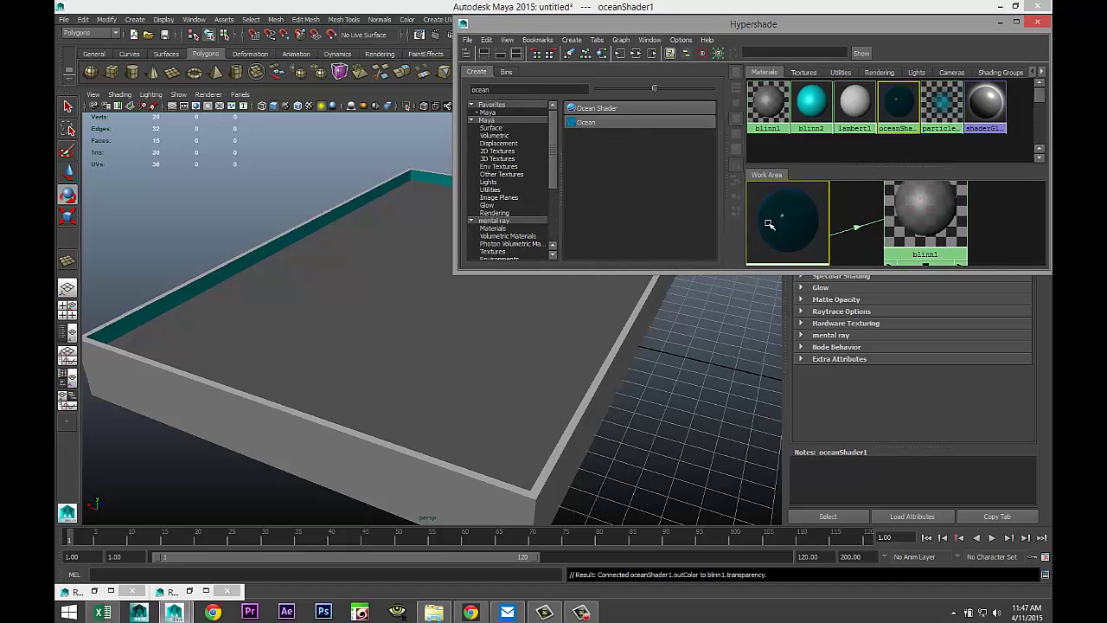
pyautogui.moveTo(786, 225); pyautogui.dragTo(475, 346, button='middle')
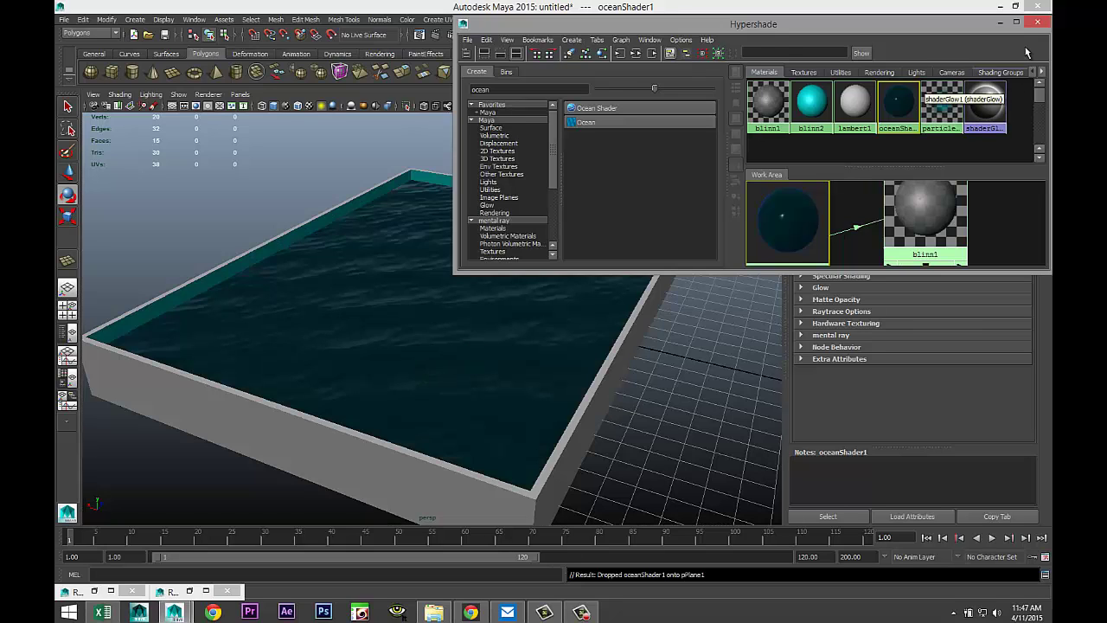
pyautogui.click(1000, 22)
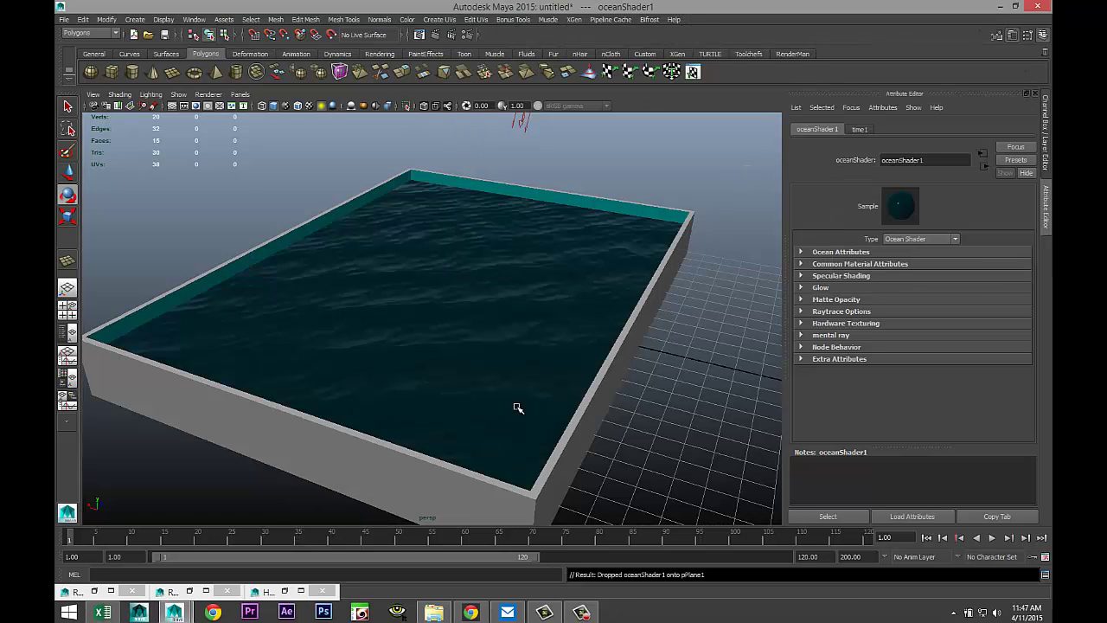
pyautogui.scroll(3, 507, 418)
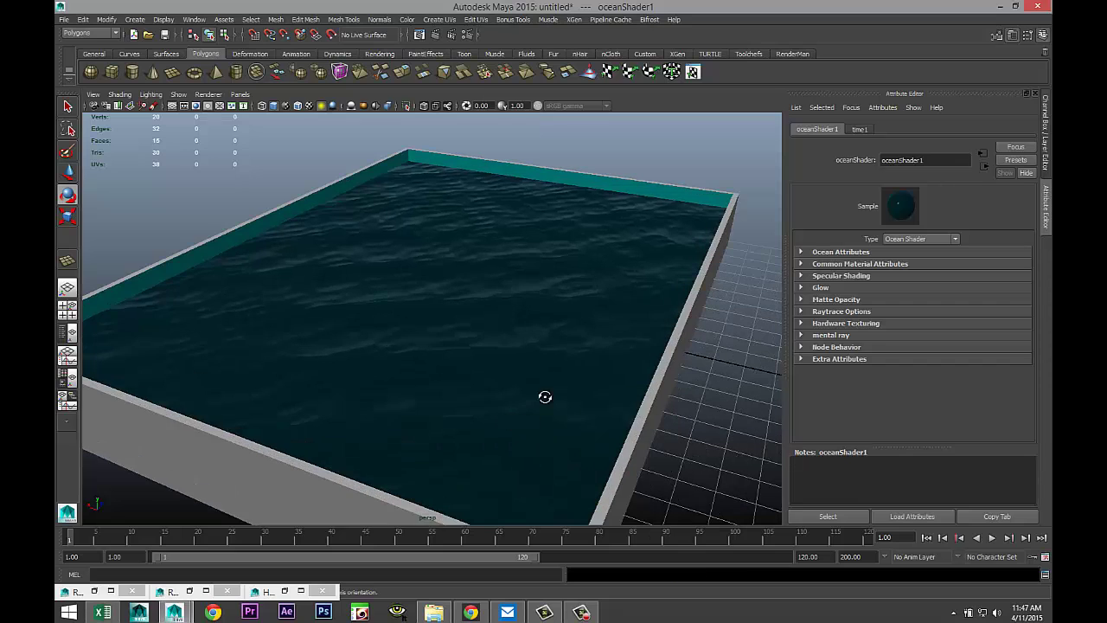
pyautogui.keyDown('alt'); pyautogui.moveTo(544, 396); pyautogui.dragTo(518, 420); pyautogui.keyUp('alt')
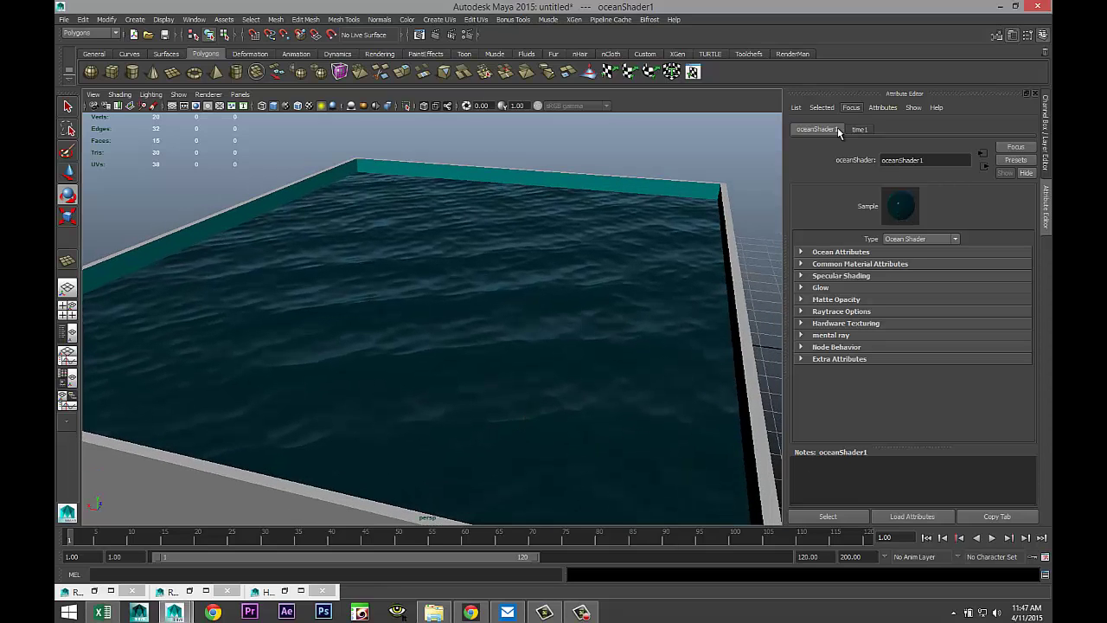
# In the ocean shader's Ocean Attributes, set Scale to 1.205 and Wave Speed to 0.906.
pyautogui.click(801, 252)
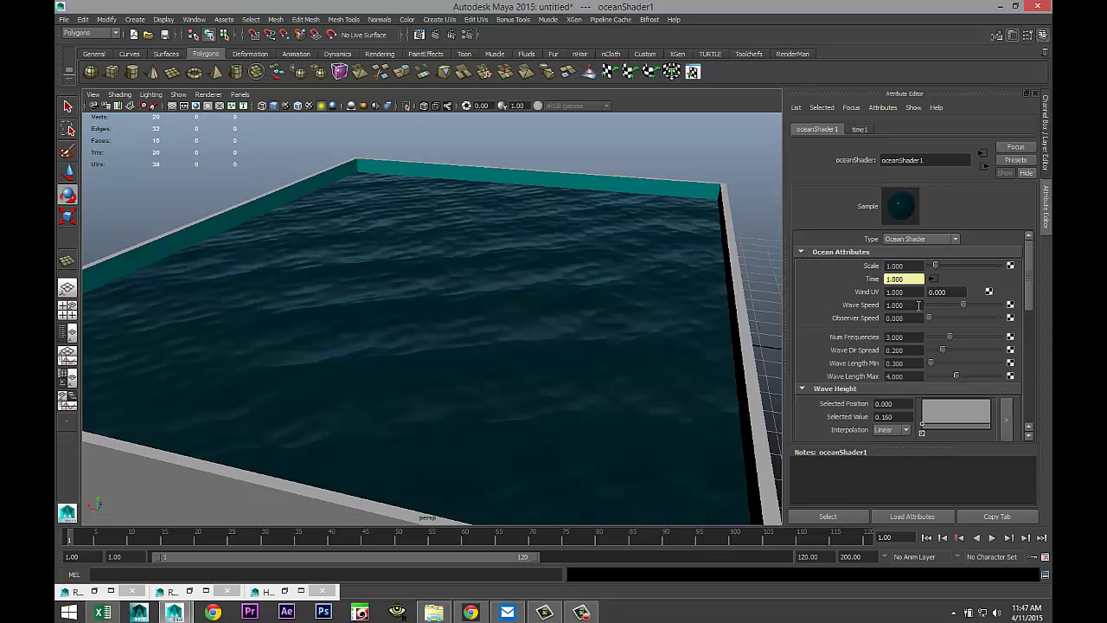
pyautogui.moveTo(936, 267)
pyautogui.mouseDown()
pyautogui.moveTo(992, 271)
pyautogui.moveTo(932, 272)
pyautogui.mouseUp()
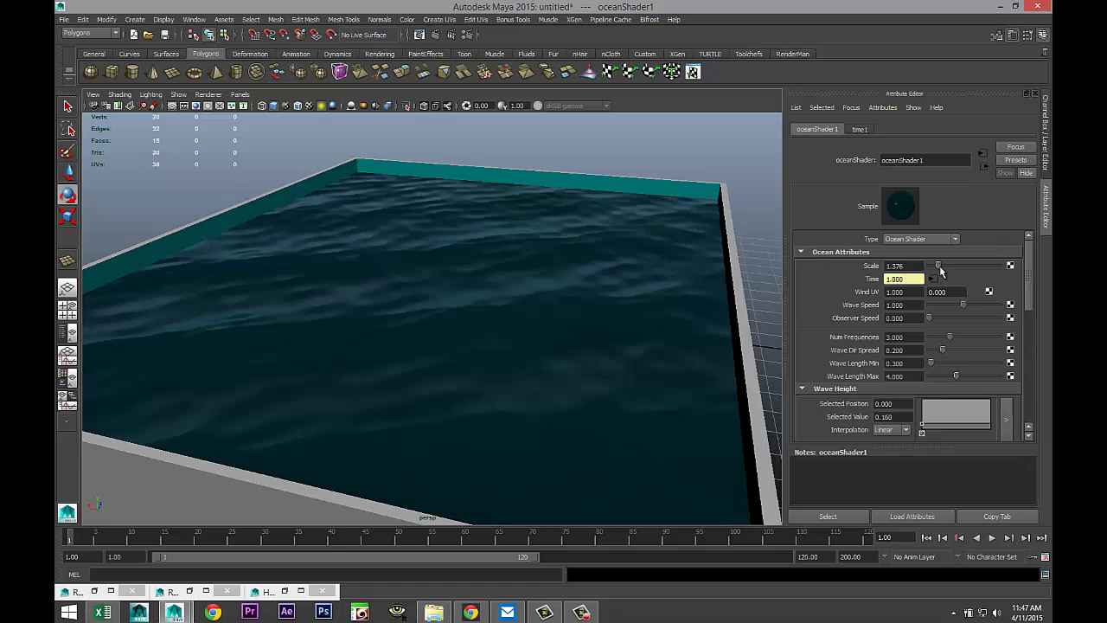
pyautogui.moveTo(941, 272); pyautogui.dragTo(939, 272)
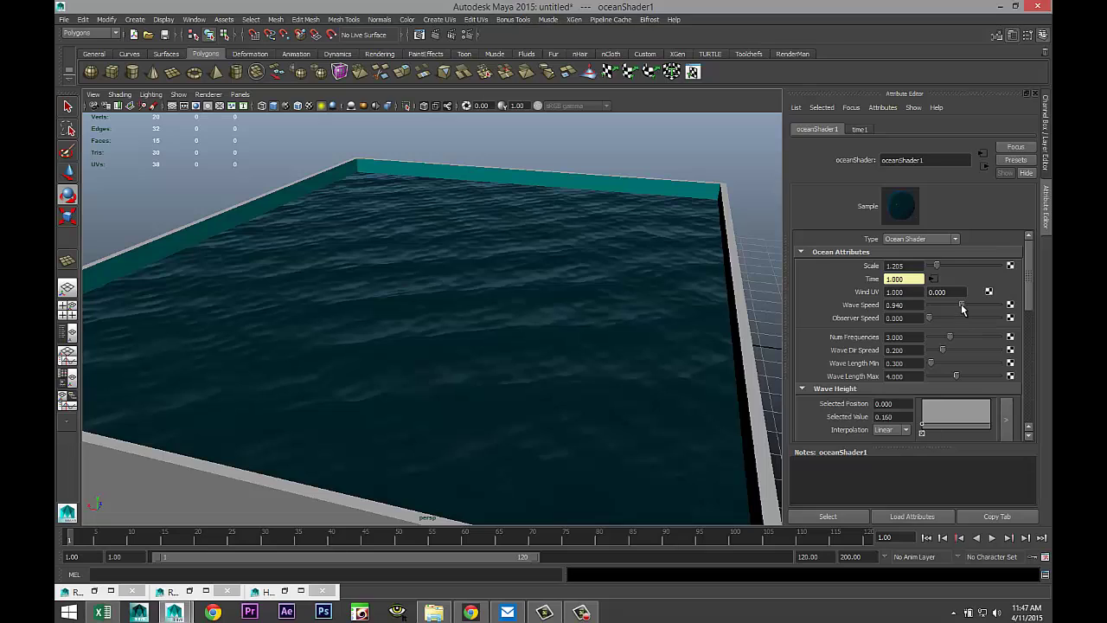
pyautogui.moveTo(963, 306)
pyautogui.mouseDown()
pyautogui.moveTo(947, 309)
pyautogui.moveTo(962, 313)
pyautogui.mouseUp()
# Set the ocean shader's Num Frequencies to 6.325, Wave Dir Spread to 0.256 and Wave Length Min to 2.479.
pyautogui.moveTo(952, 338)
pyautogui.mouseDown()
pyautogui.moveTo(978, 344)
pyautogui.moveTo(970, 346)
pyautogui.mouseUp()
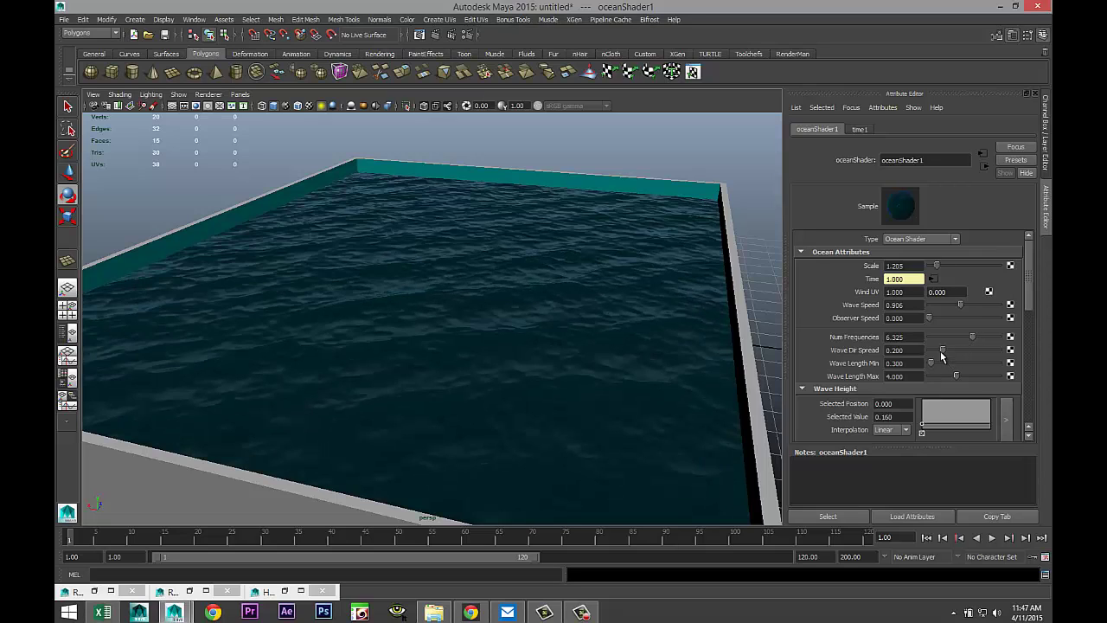
pyautogui.moveTo(951, 351); pyautogui.dragTo(925, 364)
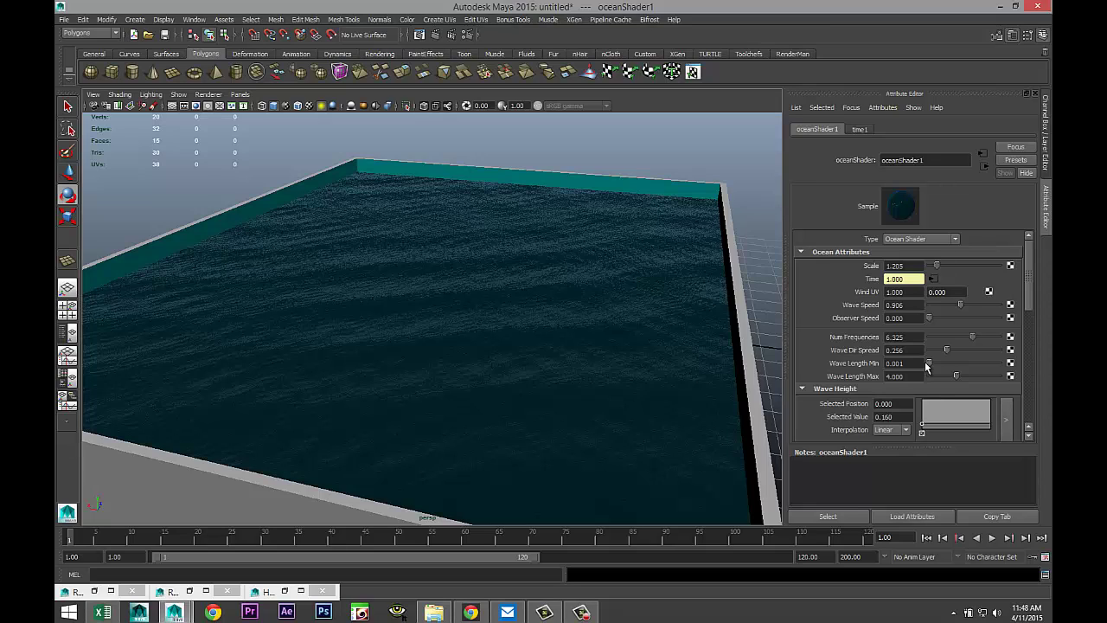
pyautogui.moveTo(926, 366); pyautogui.dragTo(949, 366)
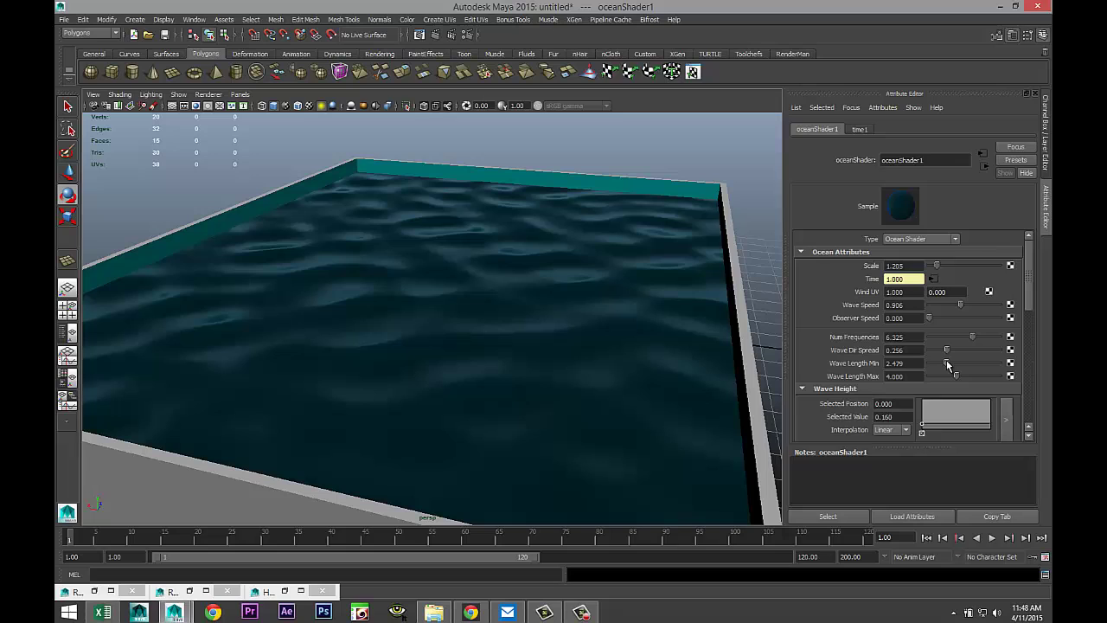
# Set the ocean shader's Wave Length Min to 0.599 and move its Wave Turbulence point to position 0.339 with value 0.860.
pyautogui.moveTo(949, 366); pyautogui.dragTo(934, 365)
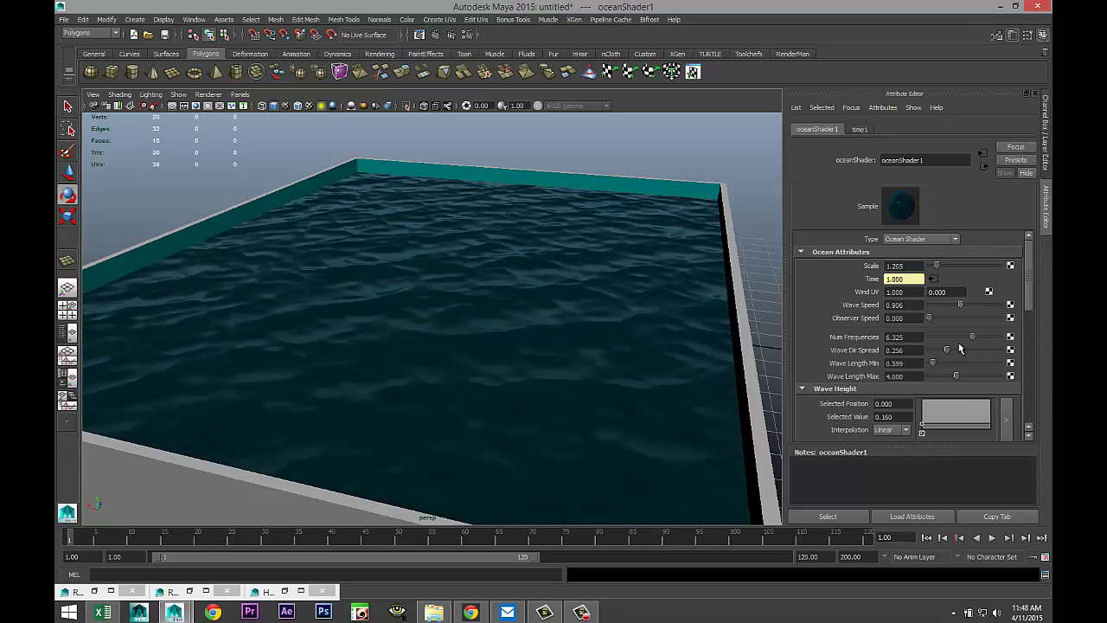
pyautogui.scroll(-3, 960, 350)
pyautogui.scroll(-3, 891, 358)
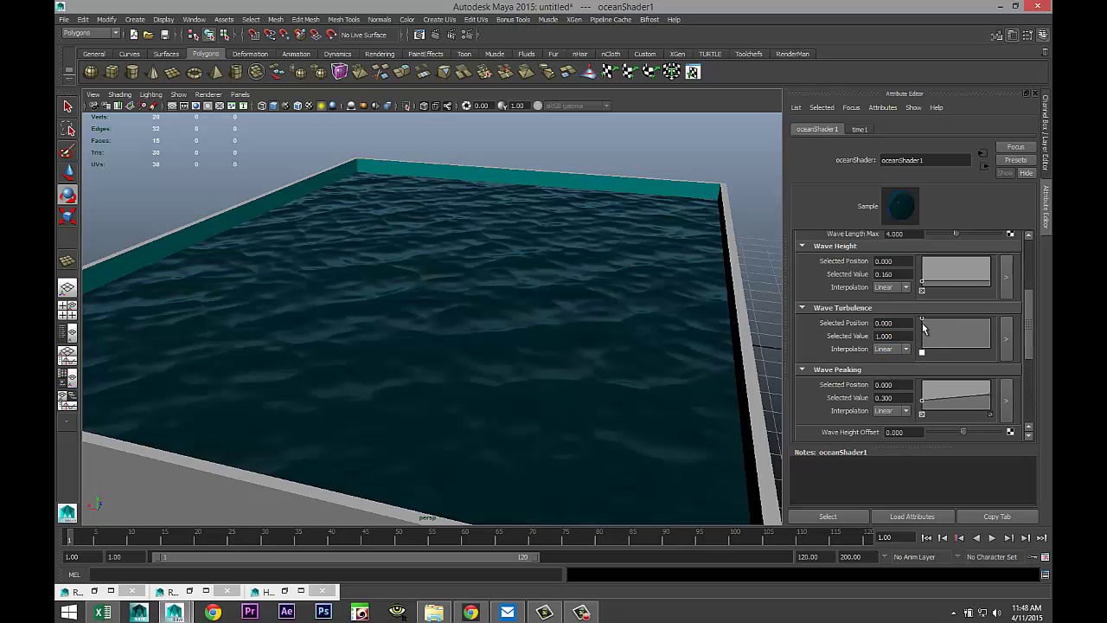
pyautogui.moveTo(922, 320); pyautogui.dragTo(945, 325)
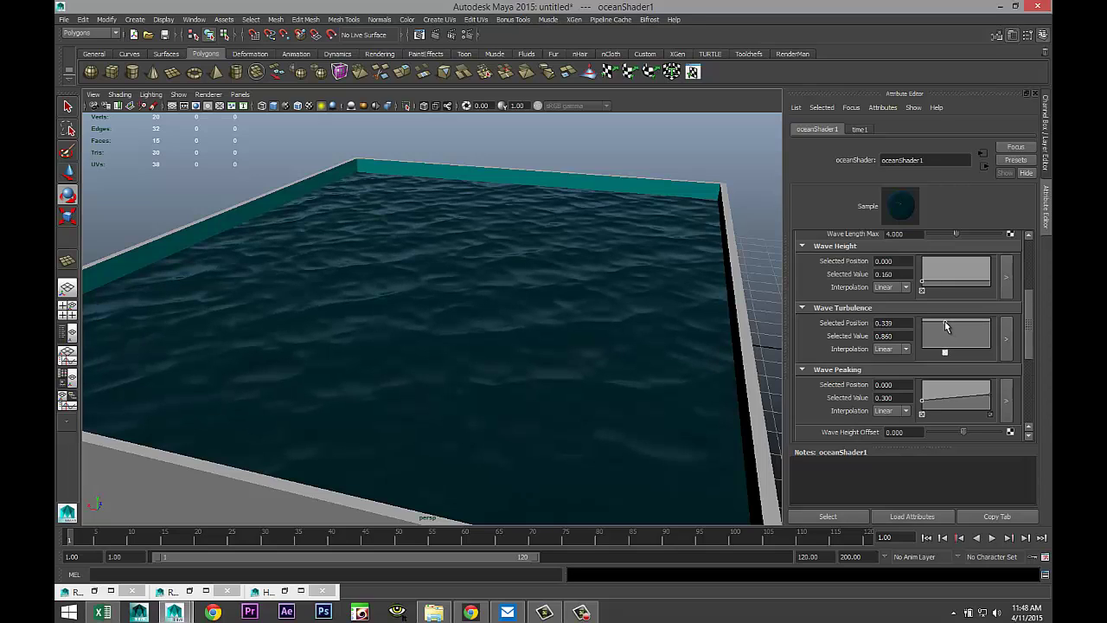
# Render the pool with the retuned ocean surface in mental ray from a perspective view across the water.
pyautogui.scroll(-5, 873, 363)
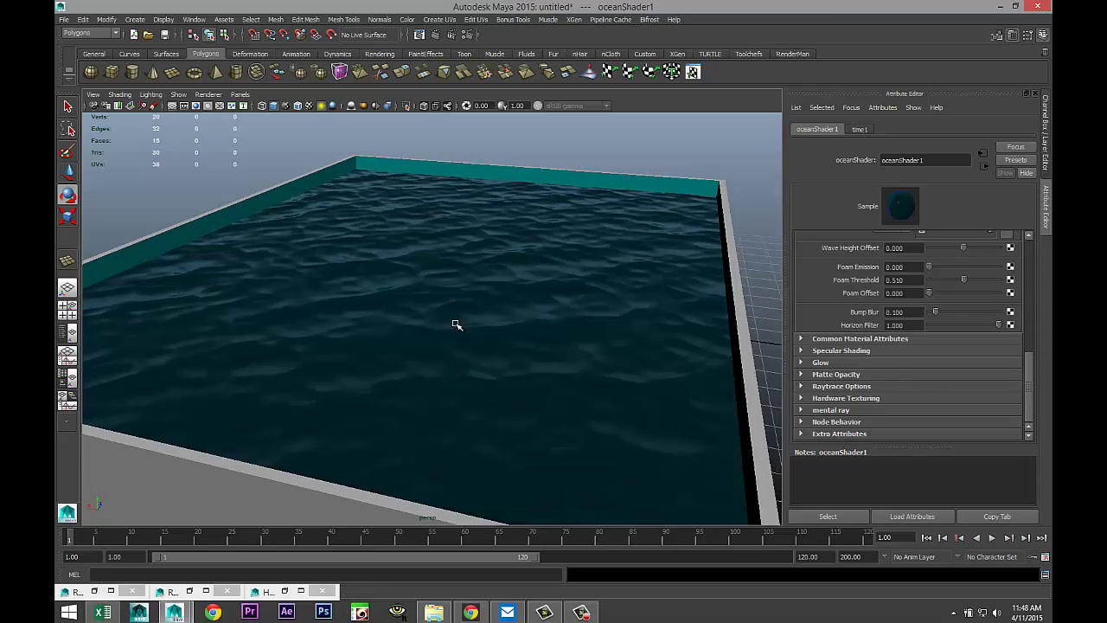
pyautogui.scroll(-1, 456, 323)
pyautogui.scroll(-2, 456, 323)
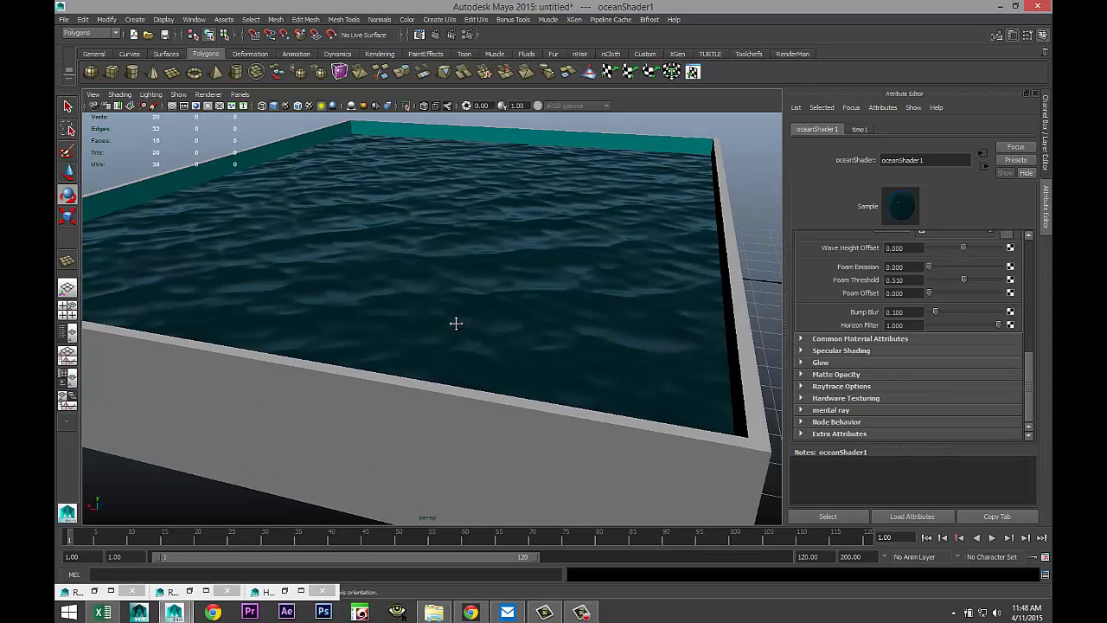
pyautogui.scroll(-3, 457, 324)
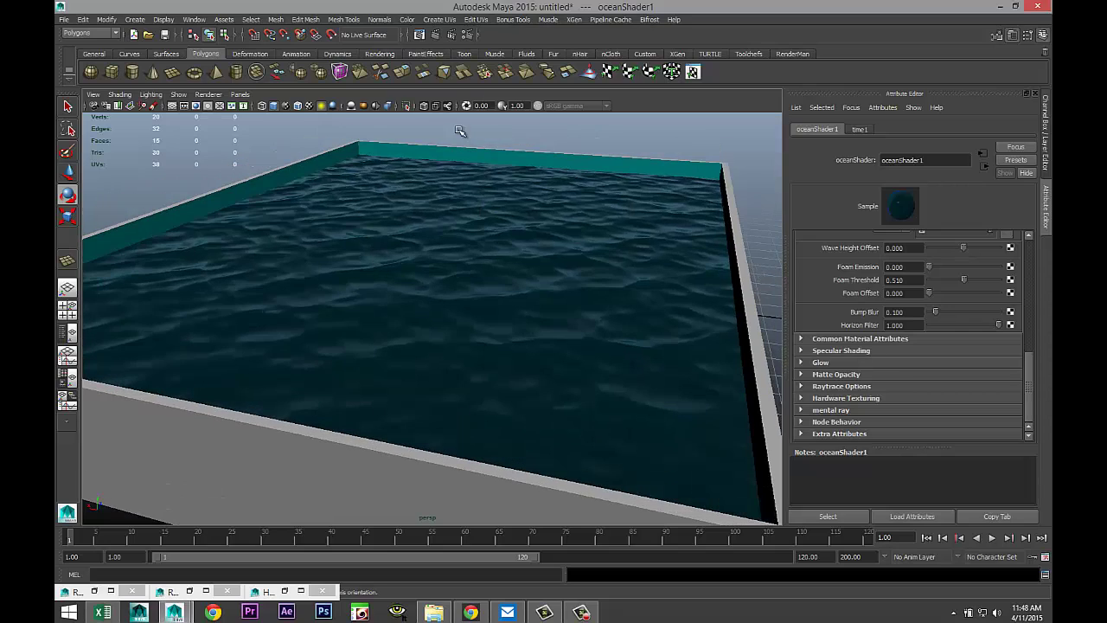
pyautogui.click(435, 37)
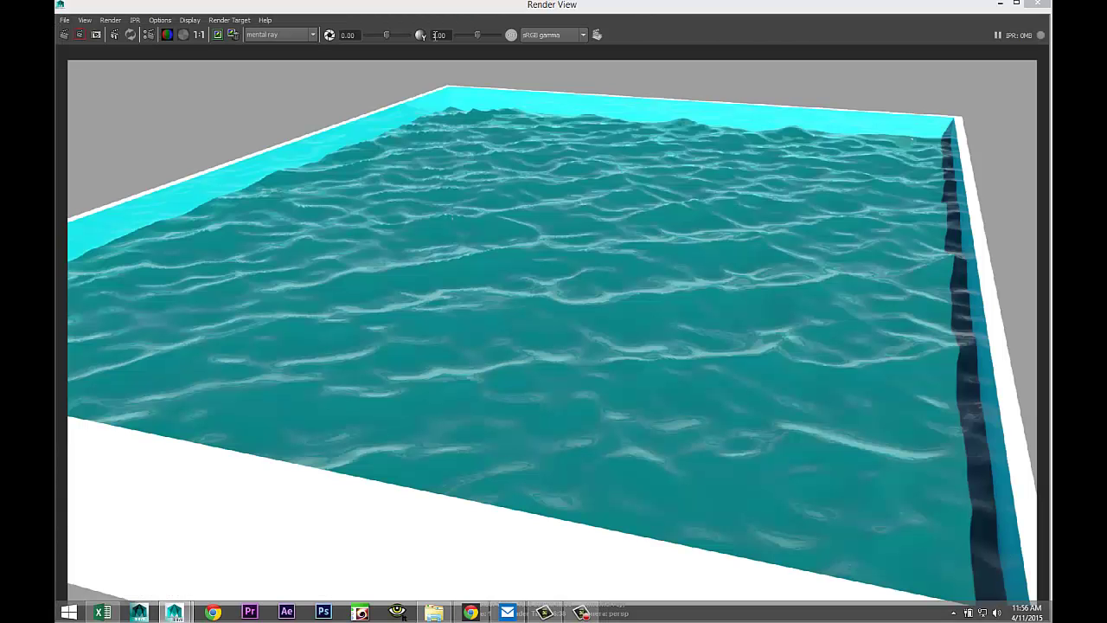